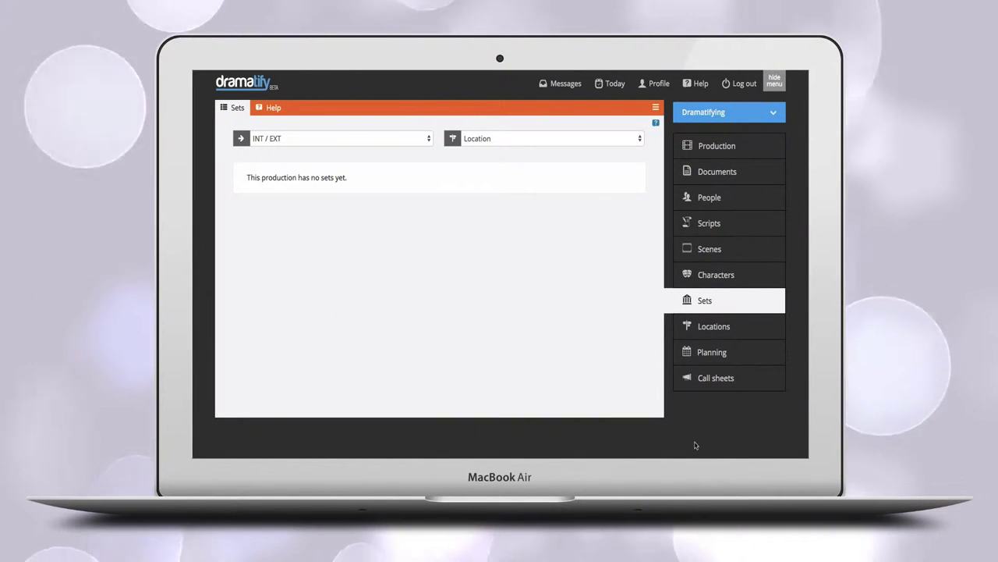
Create a new interior (INT) set titled "My new set" with the description "A set decription", and look for a location option.
{"action": "left_click", "coordinate": [656, 110]}
{"action": "left_click", "coordinate": [641, 142]}
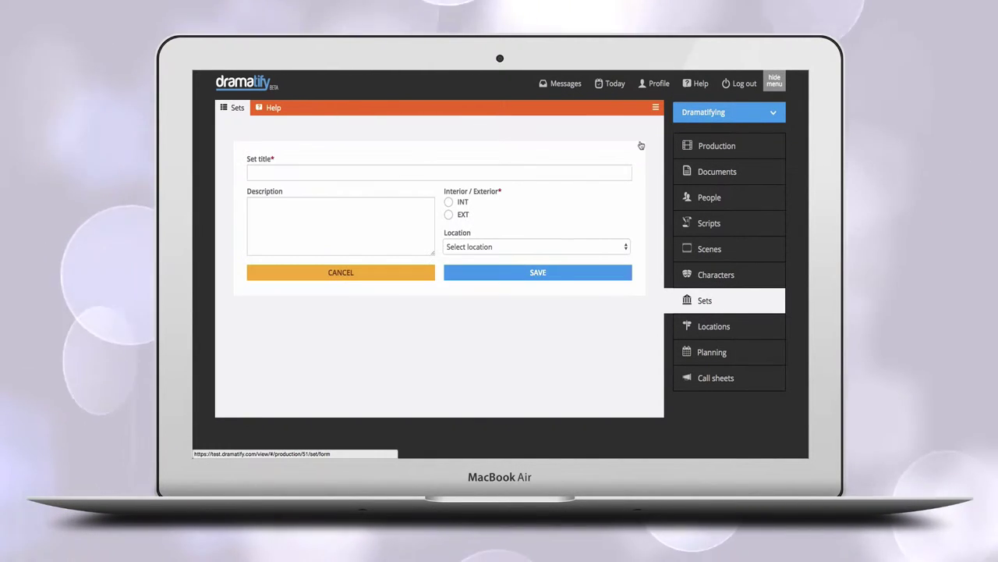
{"action": "left_click", "coordinate": [450, 170]}
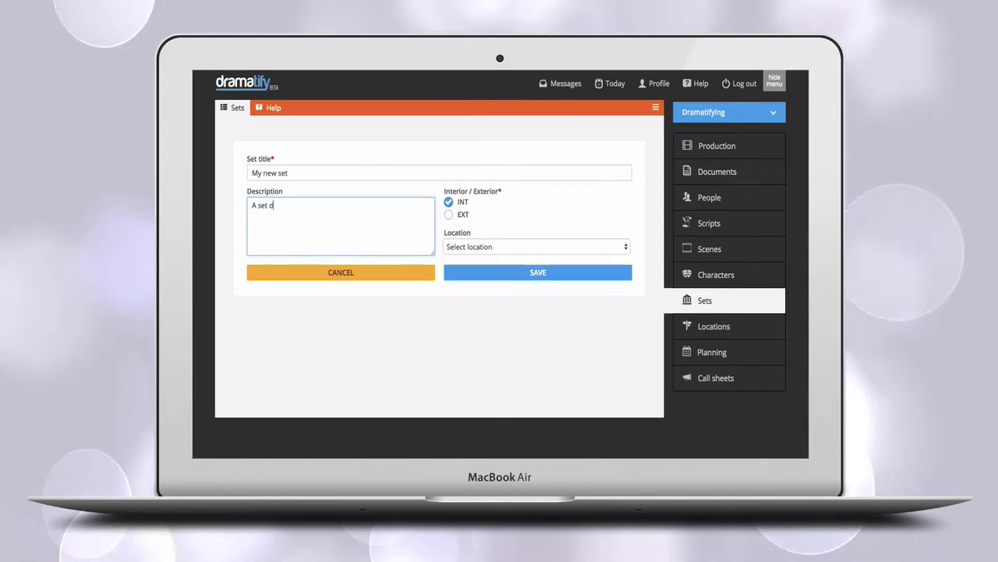
{"action": "type", "text": "ription"}
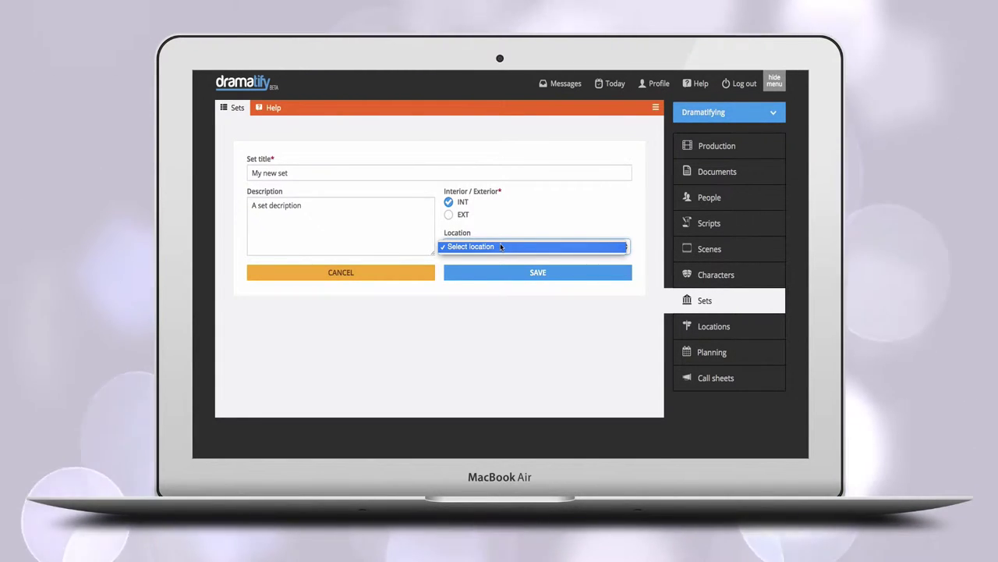
{"action": "left_click", "coordinate": [500, 247]}
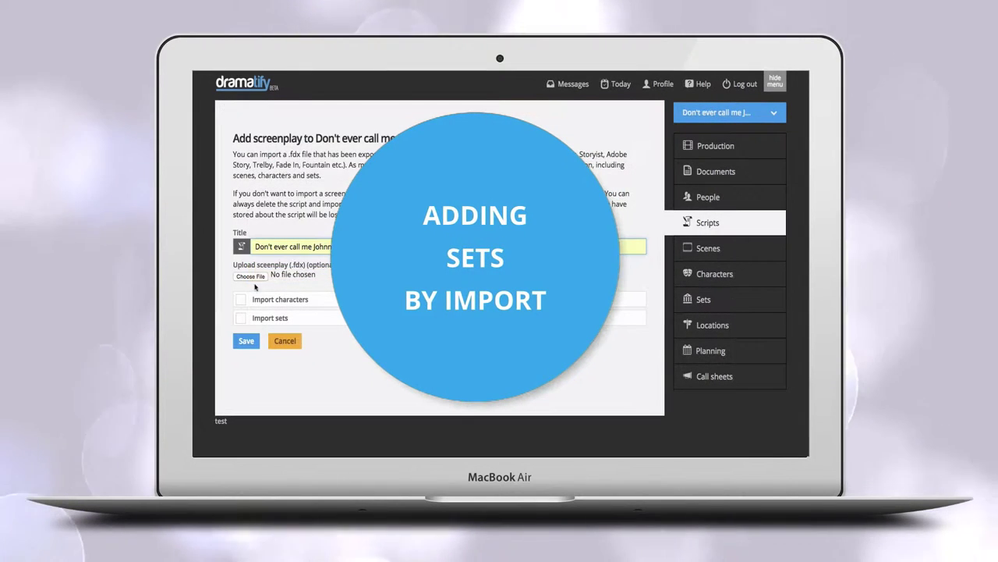
Import the .fdx screenplay file for "Don't ever call me Johnny" with its characters and sets, and save it.
{"action": "left_click", "coordinate": [250, 276]}
{"action": "left_click", "coordinate": [569, 127]}
{"action": "left_click", "coordinate": [638, 374]}
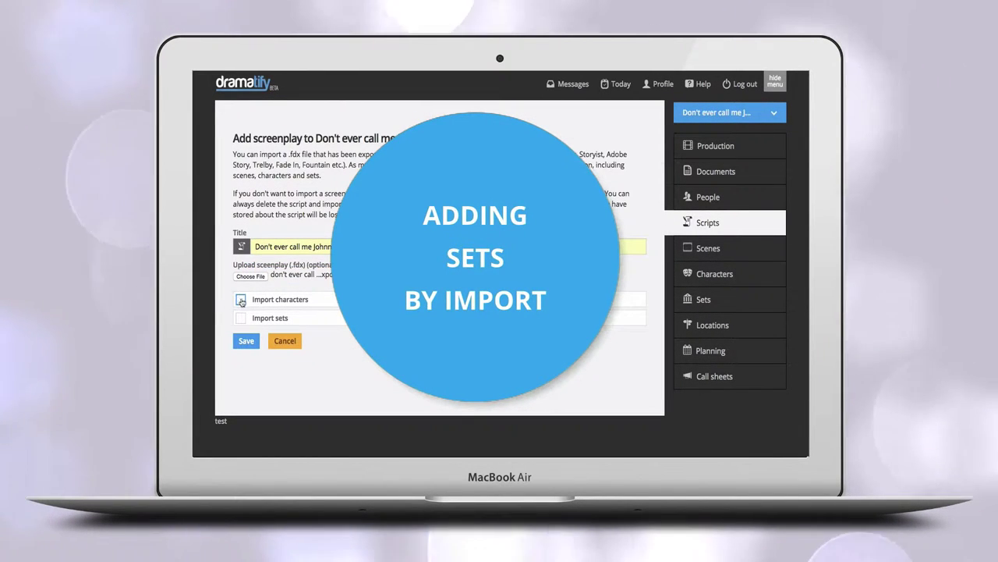
{"action": "left_click", "coordinate": [246, 342]}
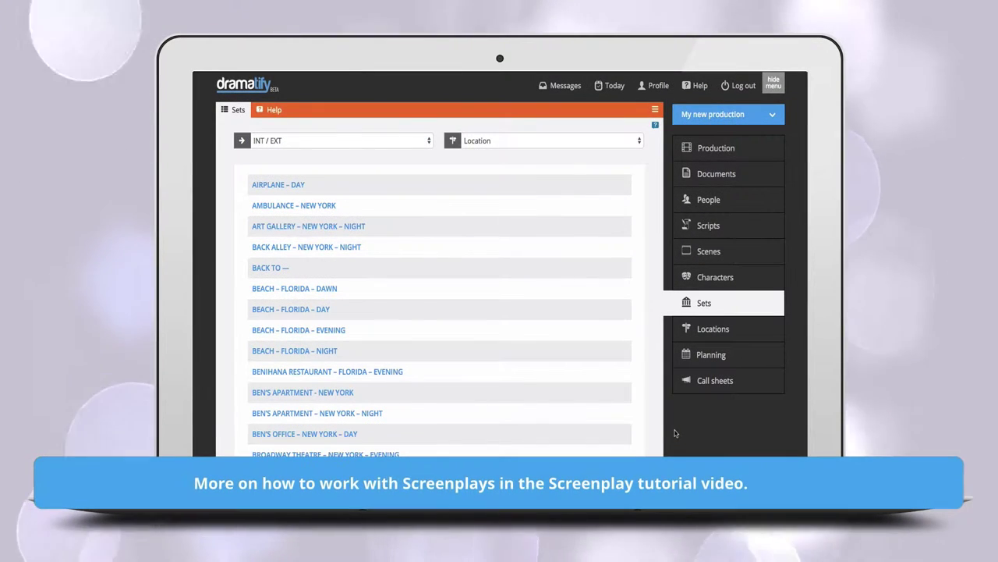
Review the imported sets in My new production and delete the set "BACK TO —".
{"action": "scroll", "coordinate": [676, 432], "scroll_direction": "down", "scroll_amount": 5}
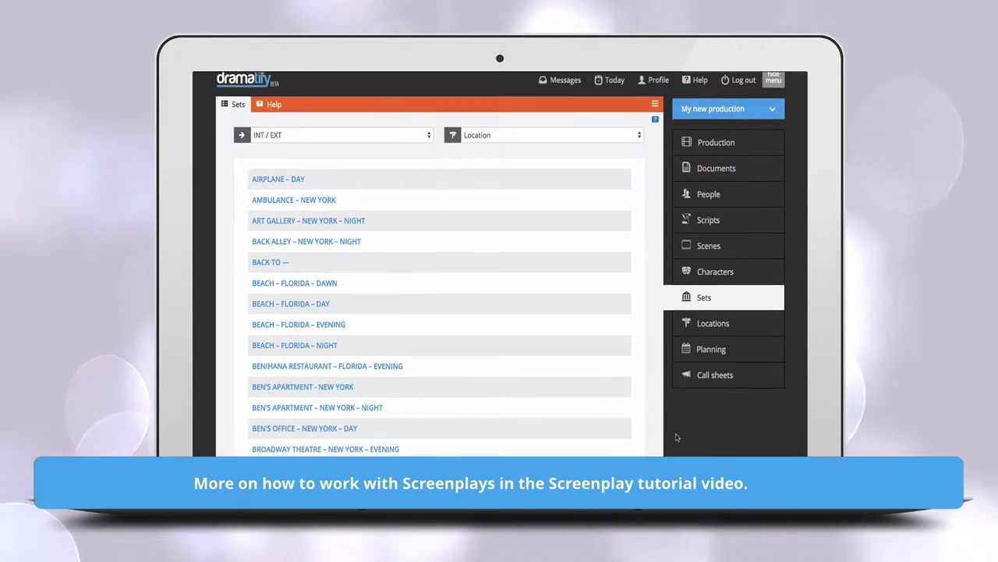
{"action": "scroll", "coordinate": [676, 436], "scroll_direction": "down", "scroll_amount": 6}
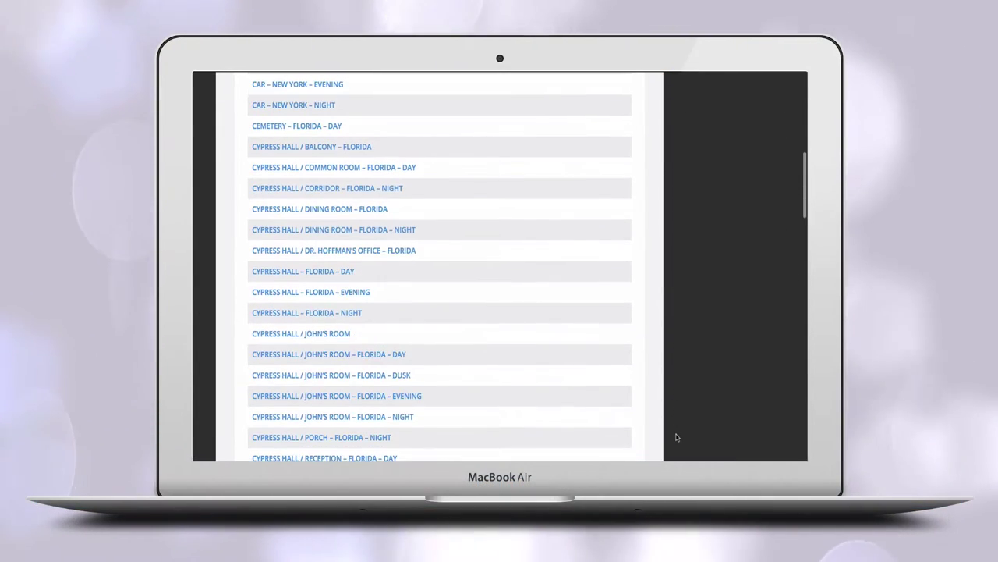
{"action": "scroll", "coordinate": [675, 437], "scroll_direction": "up", "scroll_amount": 4}
{"action": "scroll", "coordinate": [676, 437], "scroll_direction": "up", "scroll_amount": 6}
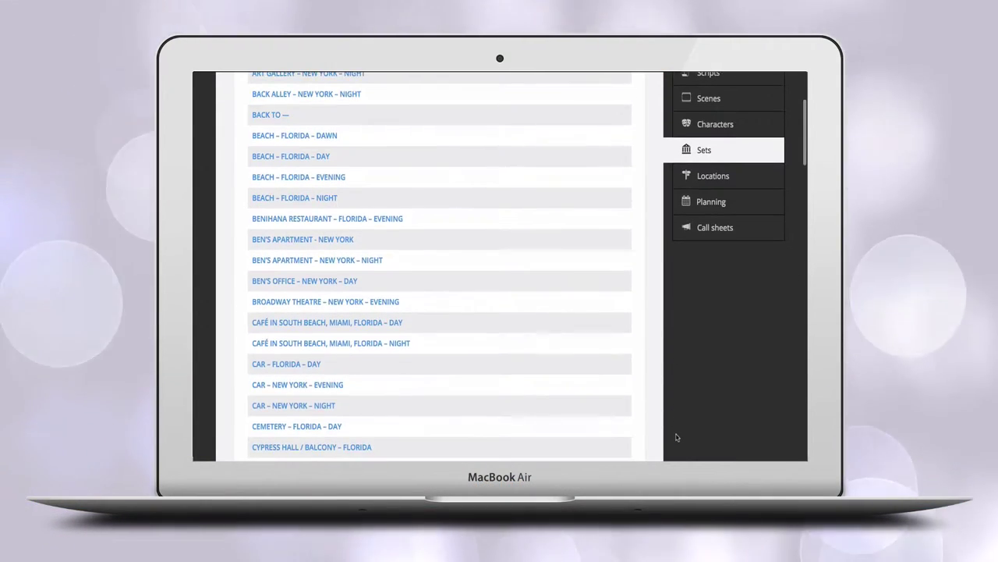
{"action": "scroll", "coordinate": [677, 437], "scroll_direction": "up", "scroll_amount": 2}
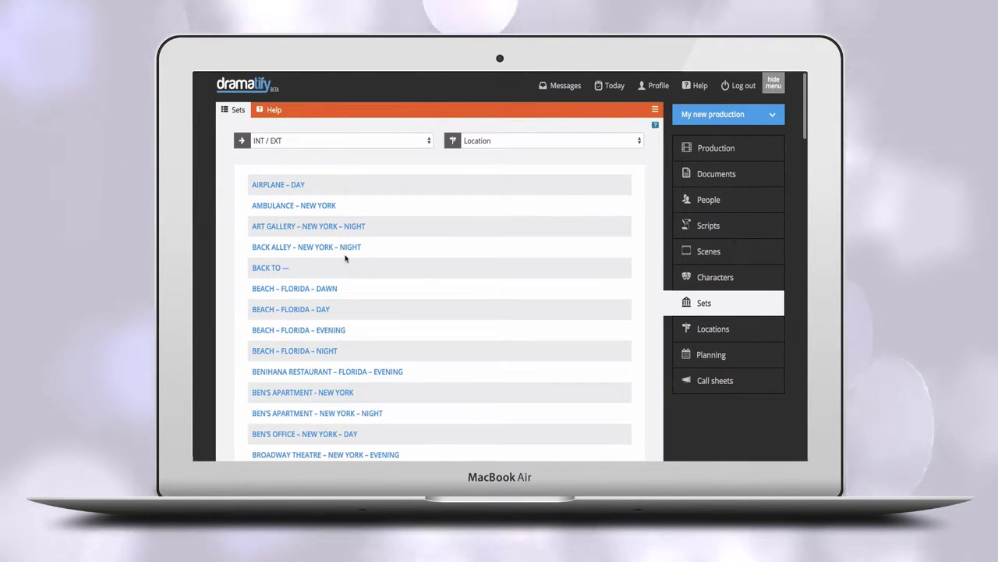
{"action": "left_click", "coordinate": [277, 269]}
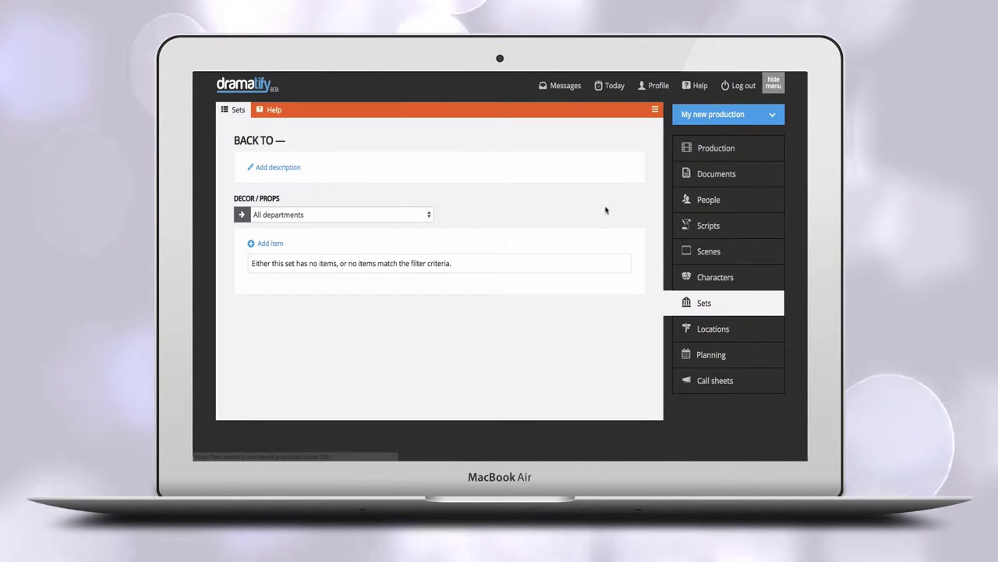
{"action": "left_click", "coordinate": [655, 111]}
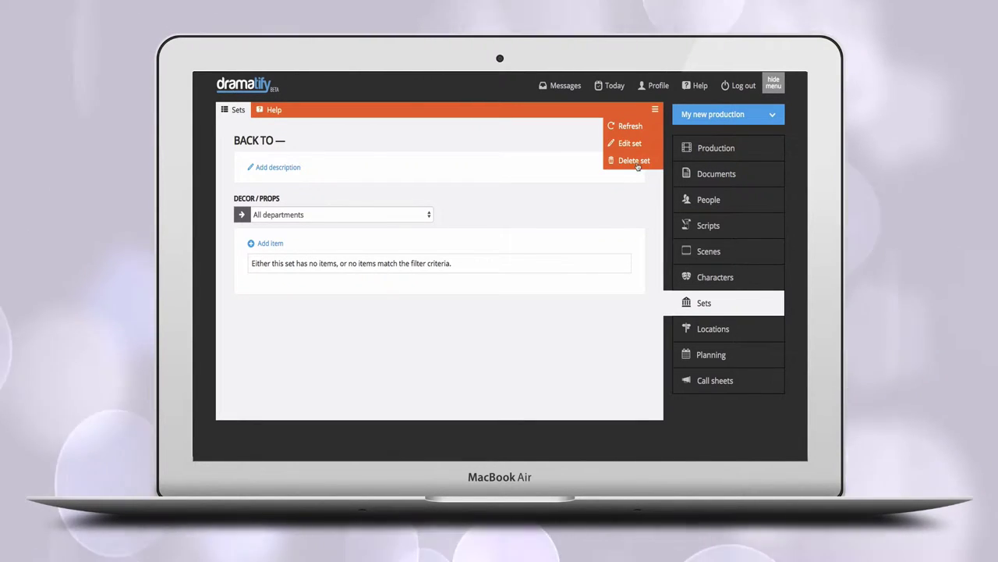
{"action": "left_click", "coordinate": [634, 161]}
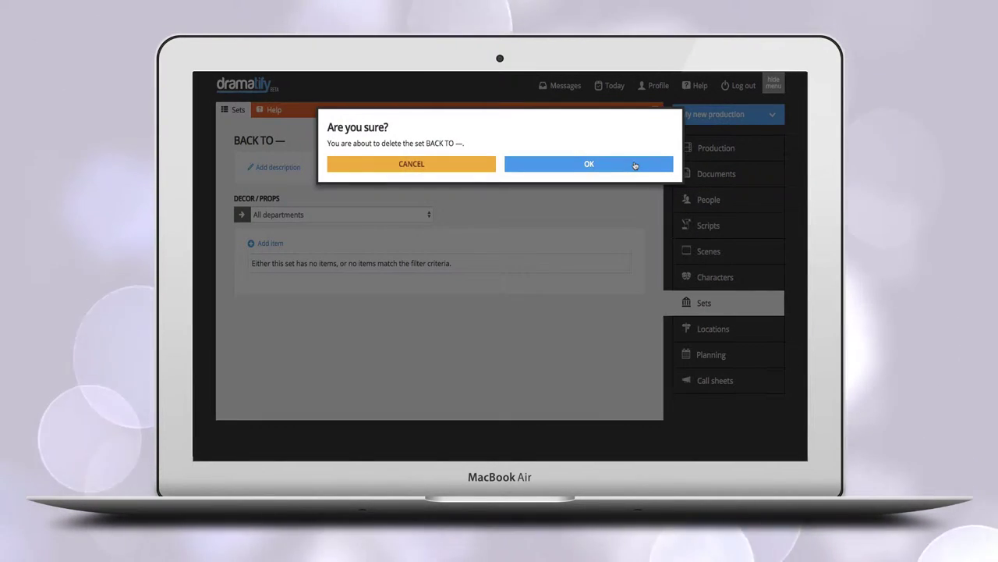
{"action": "left_click", "coordinate": [635, 164]}
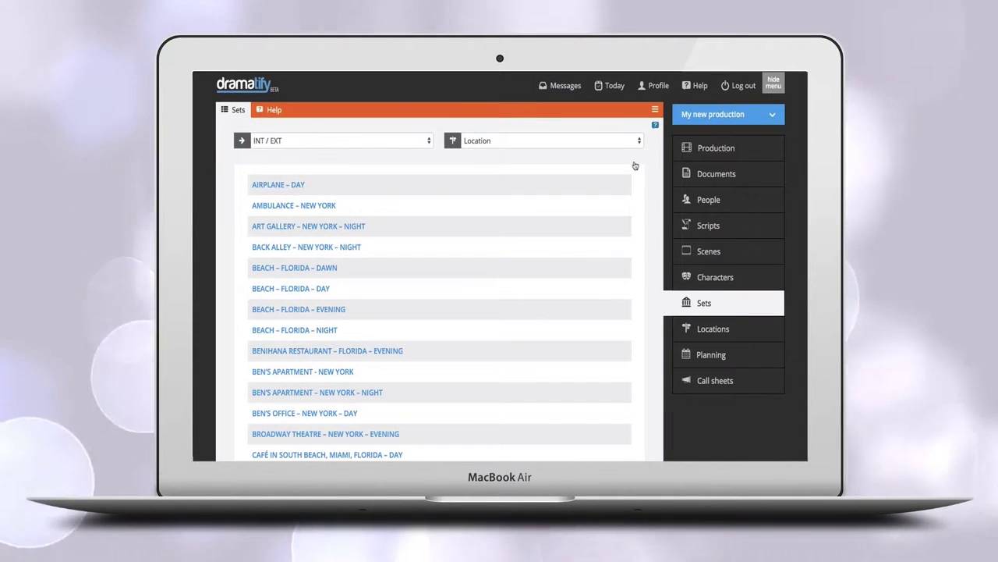
Rename the set "BEACH – FLORIDA – DAY" as "BEACH – FLORIDA", mark it EXT, save it and return to the set list.
{"action": "scroll", "coordinate": [569, 368], "scroll_direction": "down", "scroll_amount": 2}
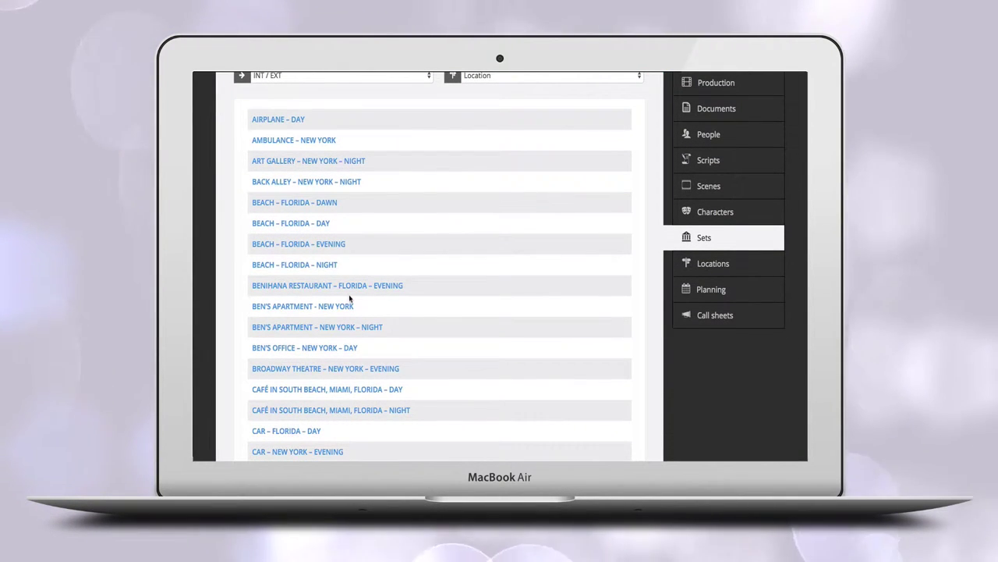
{"action": "left_click", "coordinate": [308, 227]}
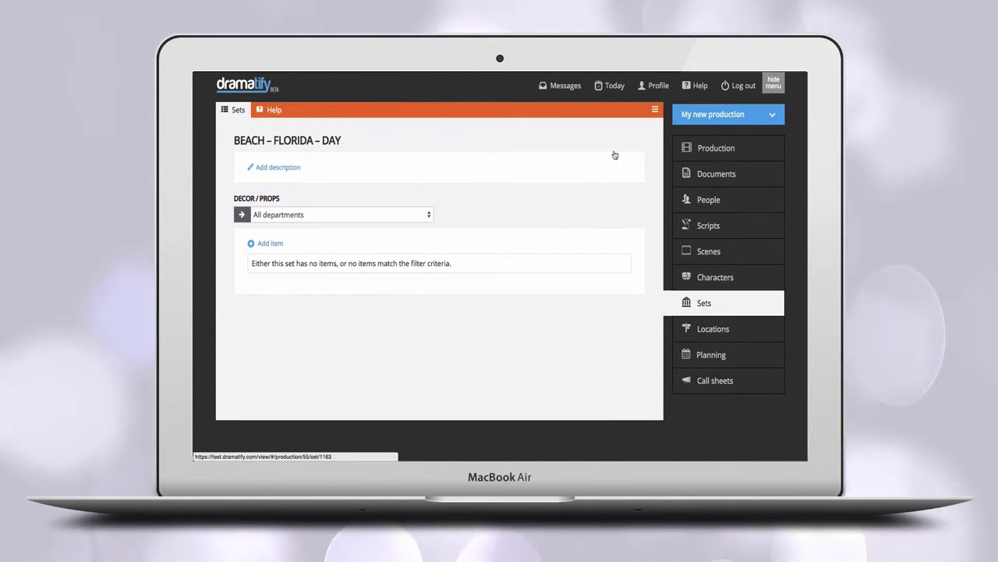
{"action": "left_click", "coordinate": [654, 111]}
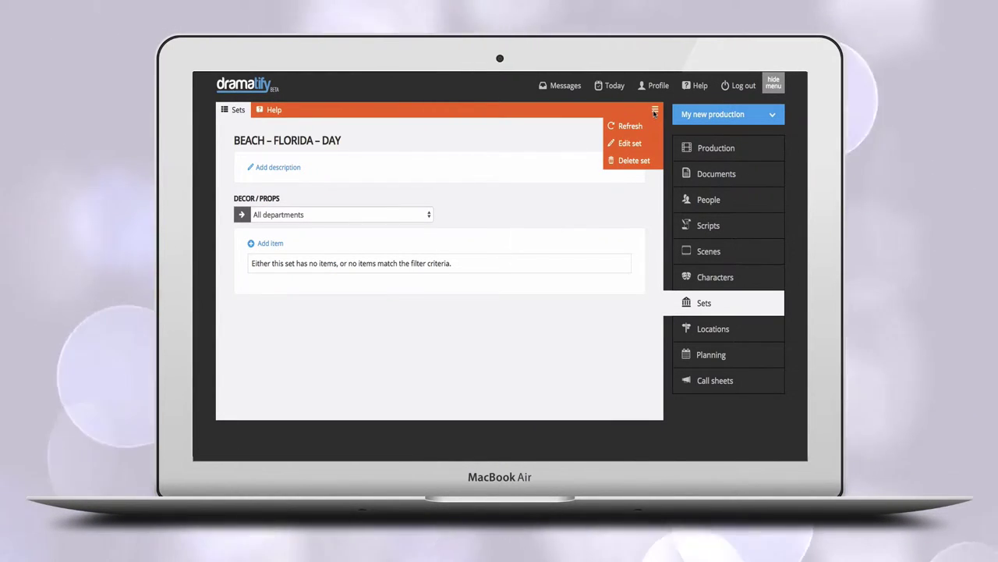
{"action": "left_click", "coordinate": [635, 143]}
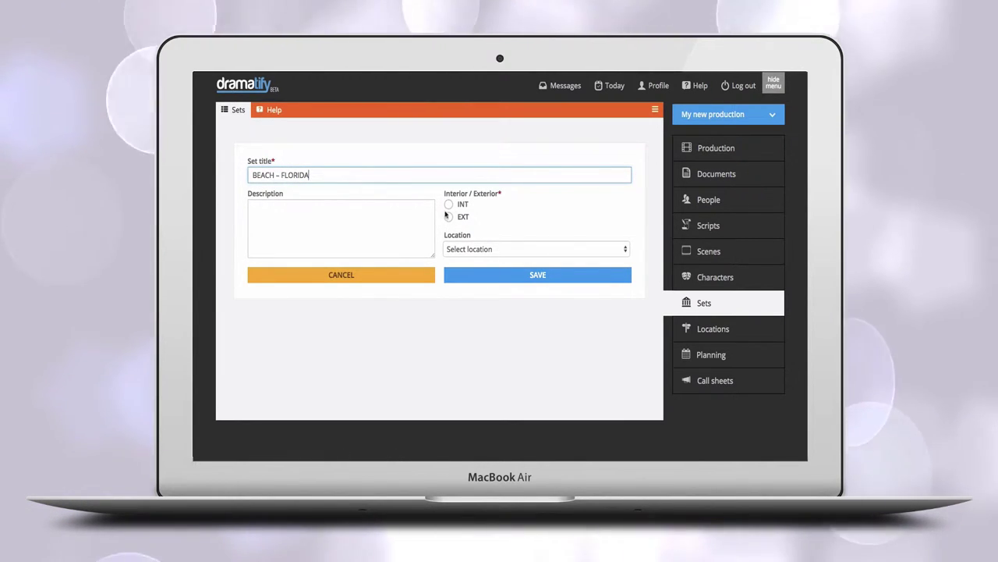
{"action": "left_click", "coordinate": [449, 218]}
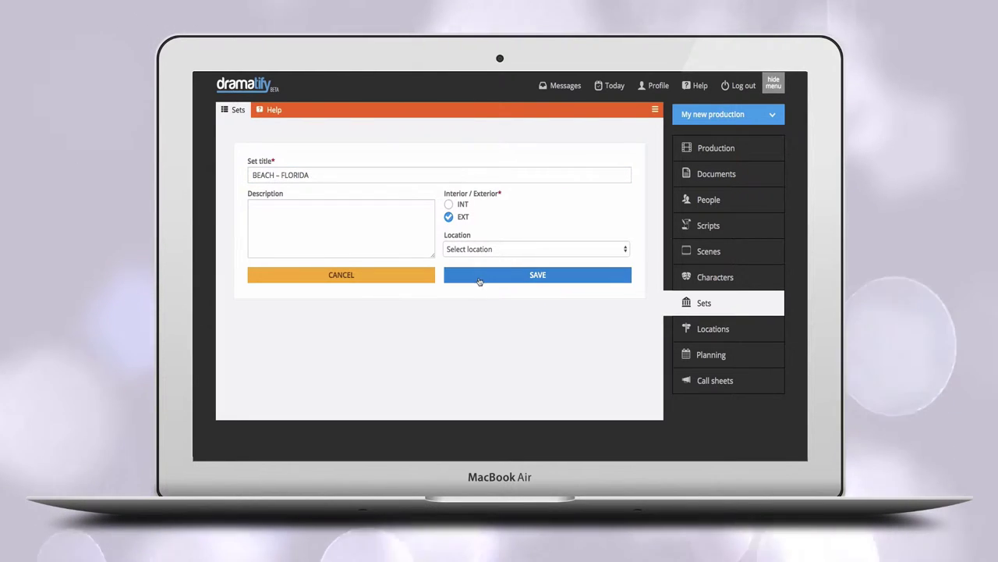
{"action": "left_click", "coordinate": [480, 277]}
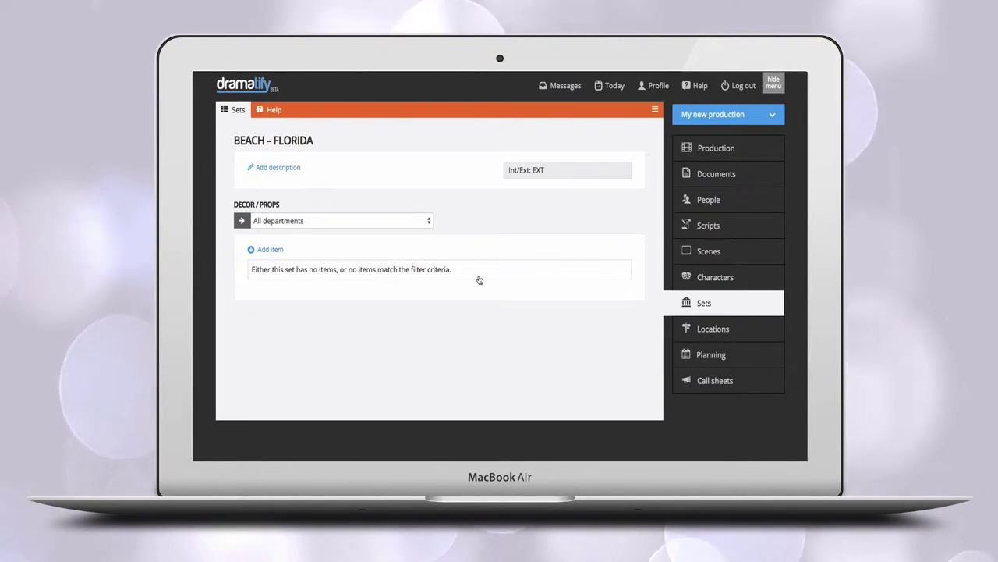
{"action": "left_click", "coordinate": [238, 110]}
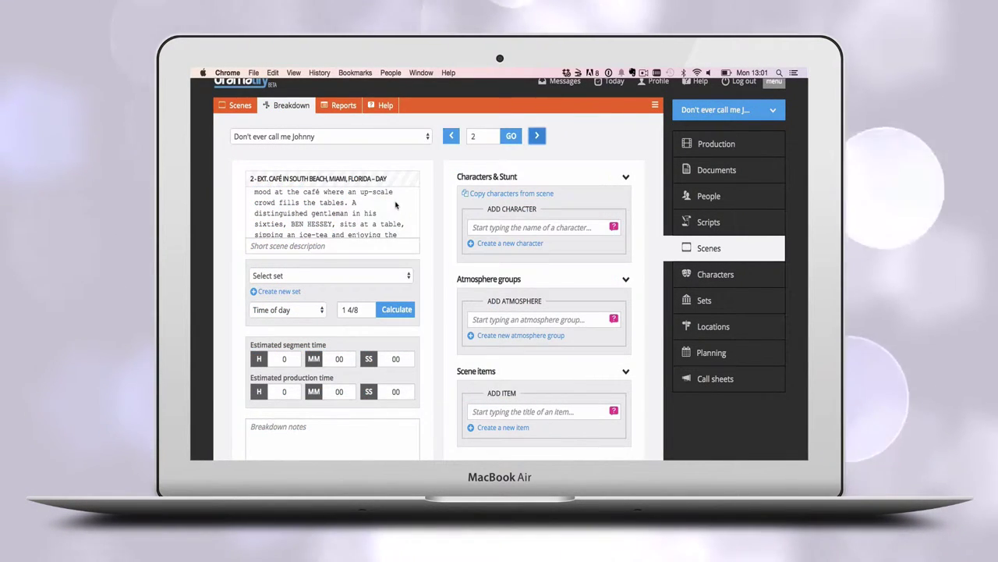
Give scene 2 the short description "Ben and Louis meet" and assign the set "EXT - CAFÉ IN SOUTH BEACH, MIAMI, FLORIDA".
{"action": "scroll", "coordinate": [397, 203], "scroll_direction": "down", "scroll_amount": 2}
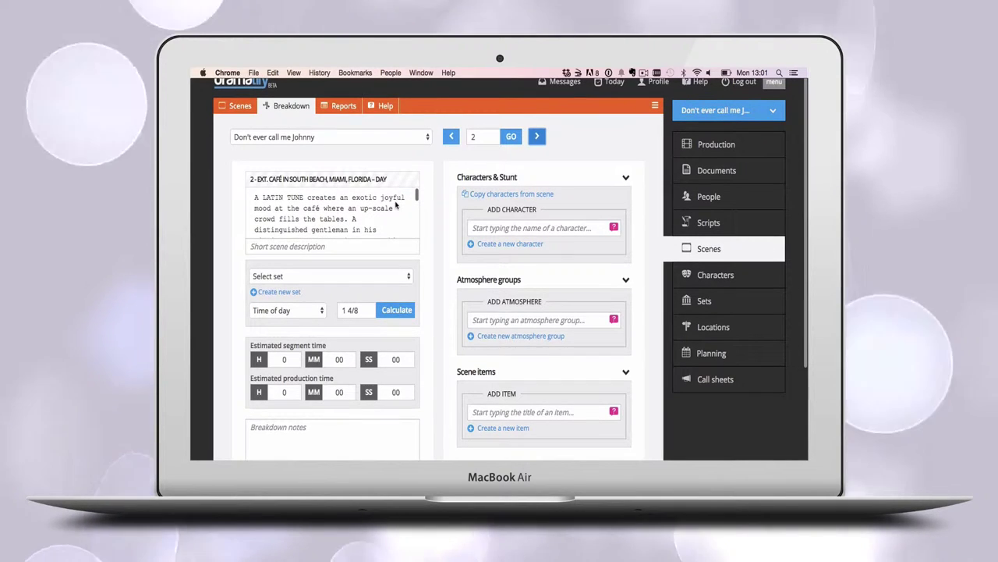
{"action": "scroll", "coordinate": [396, 205], "scroll_direction": "down", "scroll_amount": 2}
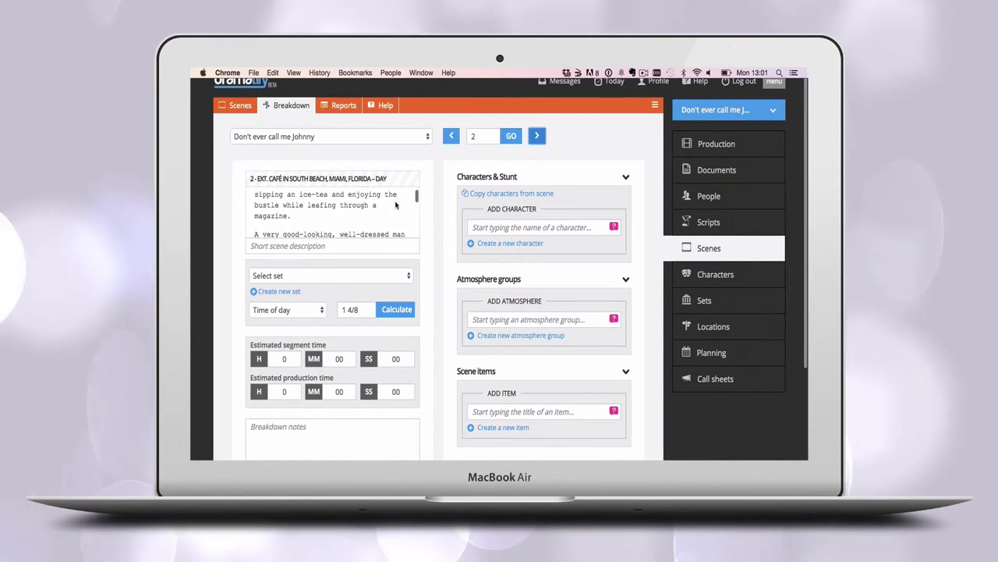
{"action": "scroll", "coordinate": [395, 205], "scroll_direction": "down", "scroll_amount": 5}
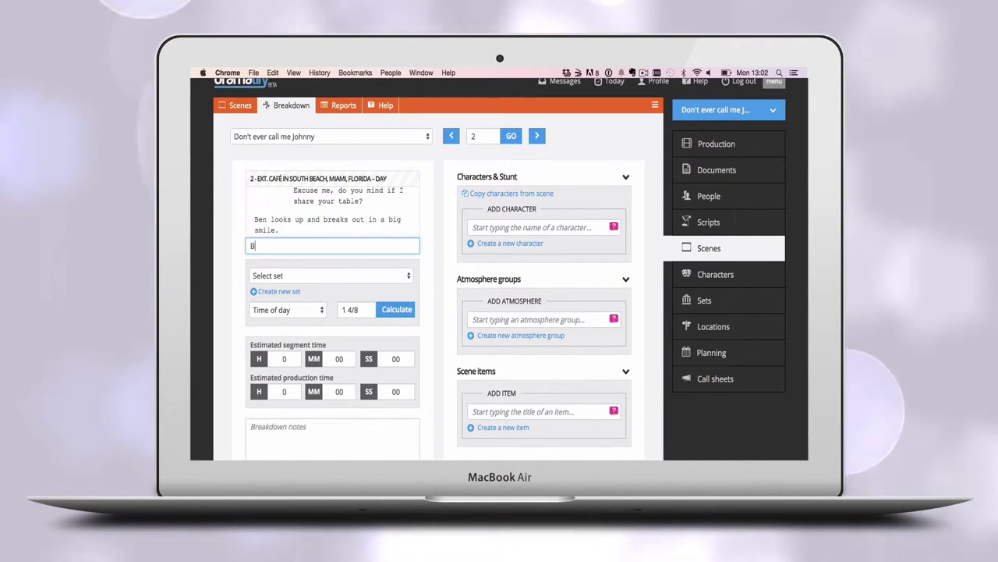
{"action": "type", "text": "n and "}
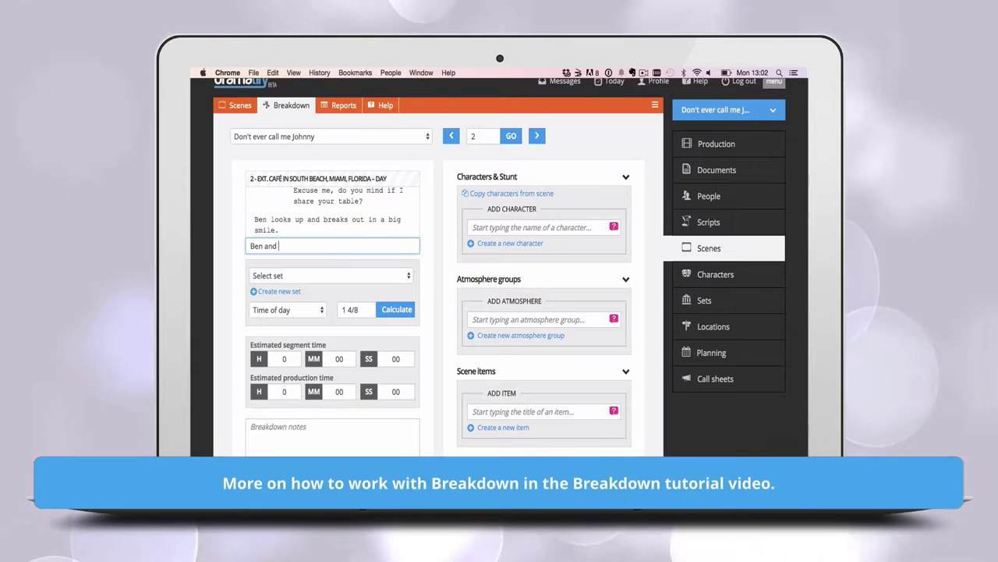
{"action": "type", "text": "Louis"}
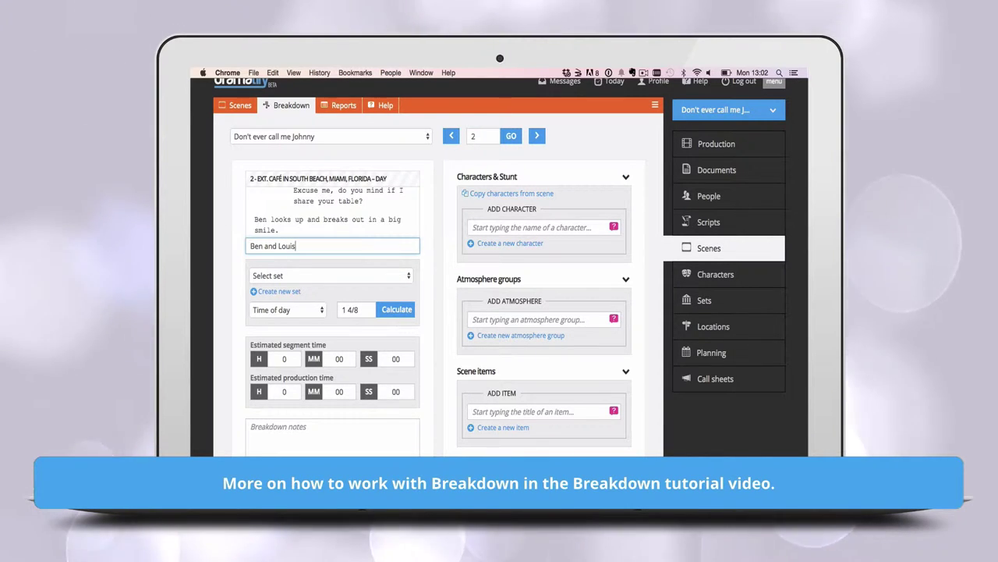
{"action": "type", "text": " meet"}
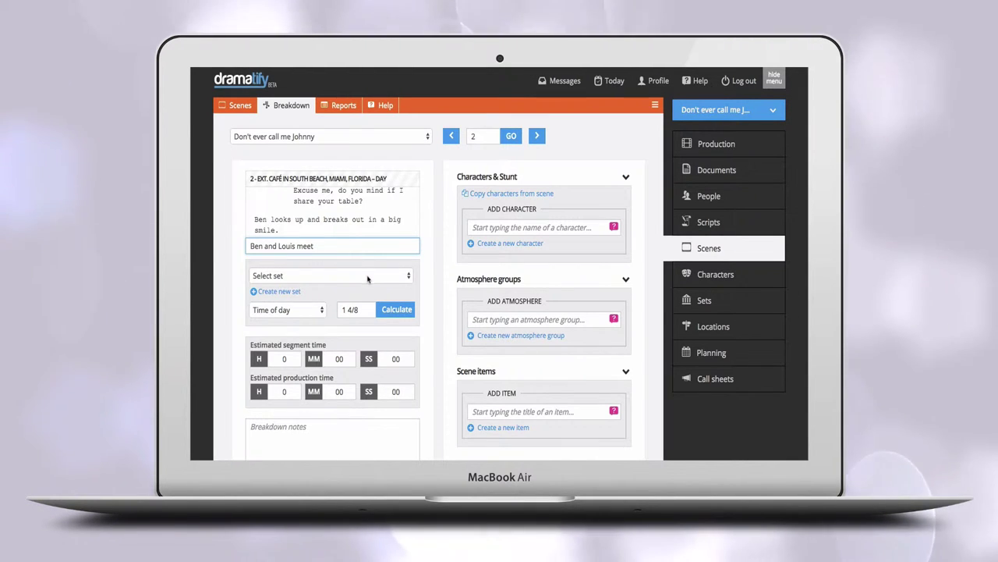
{"action": "left_click", "coordinate": [365, 276]}
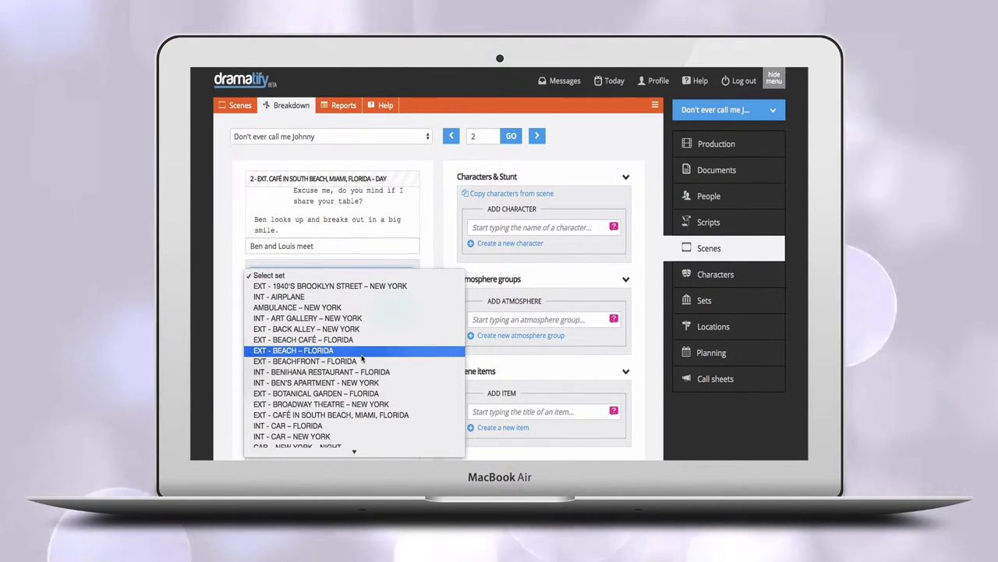
{"action": "left_click", "coordinate": [357, 415]}
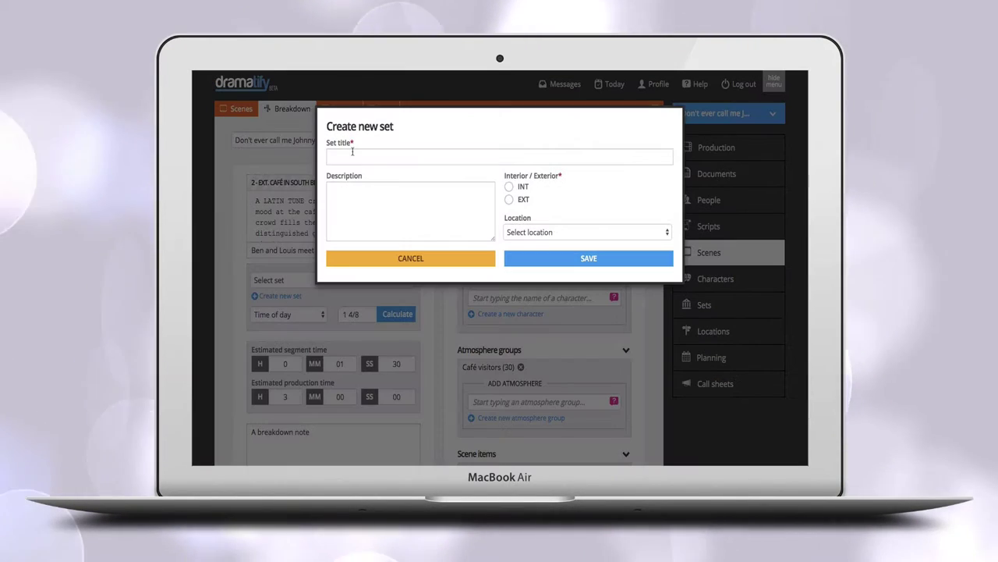
Create an interior set titled "A new set" from the scene breakdown and save it.
{"action": "type", "text": "A new set"}
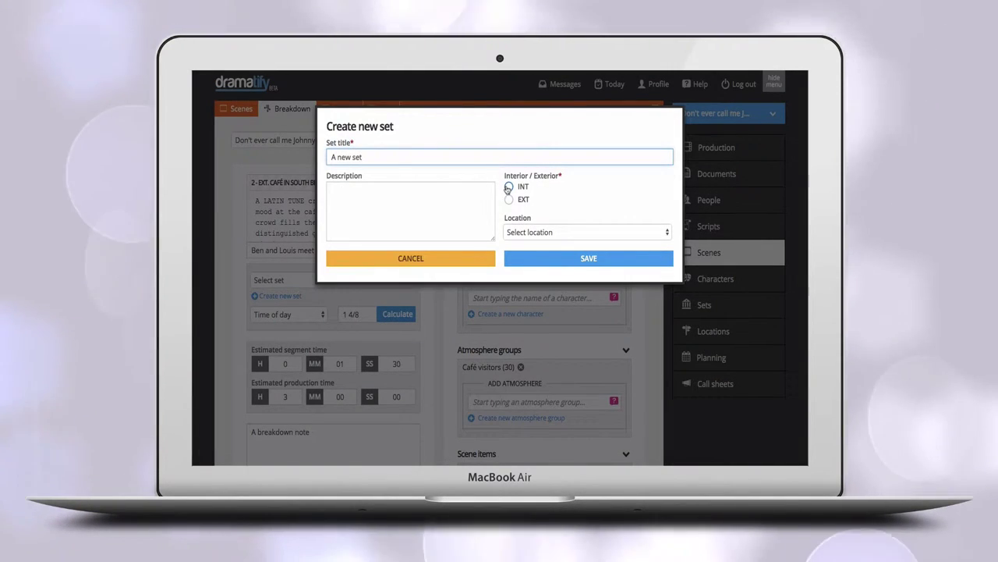
{"action": "left_click", "coordinate": [517, 233]}
{"action": "left_click", "coordinate": [520, 259]}
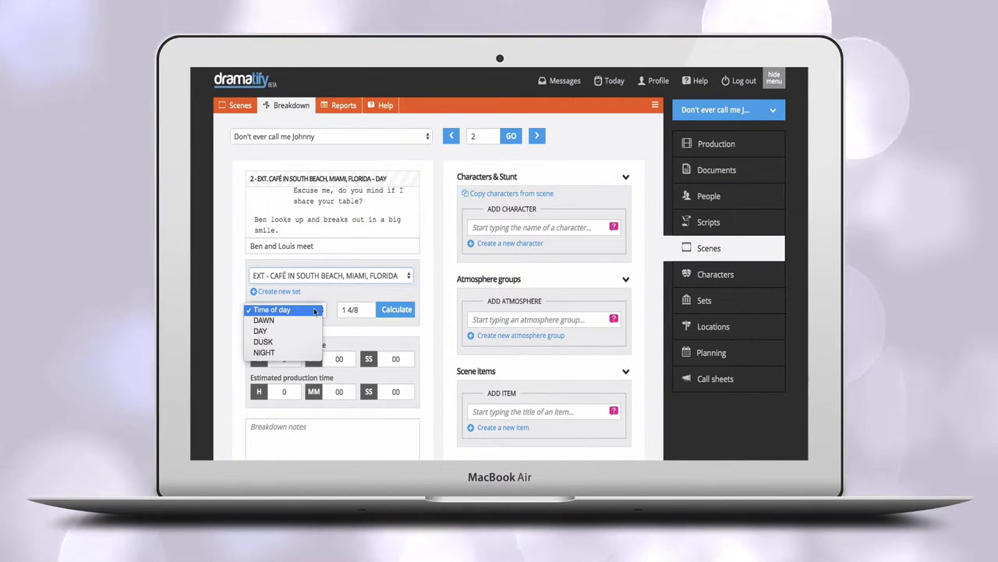
Set scene 2's time of day to DAY and calculate its page length.
{"action": "left_click", "coordinate": [308, 331]}
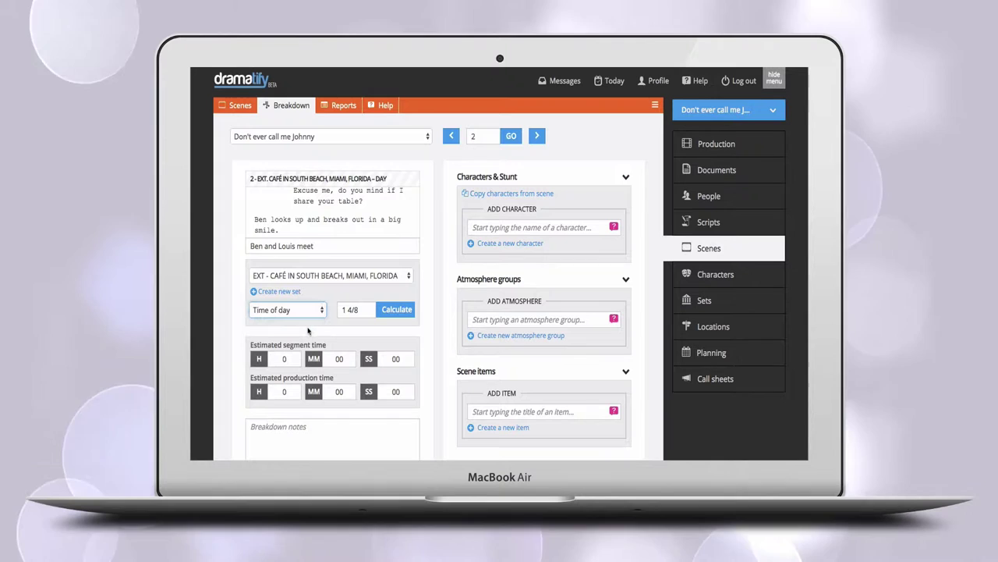
{"action": "scroll", "coordinate": [308, 331], "scroll_direction": "down", "scroll_amount": 1}
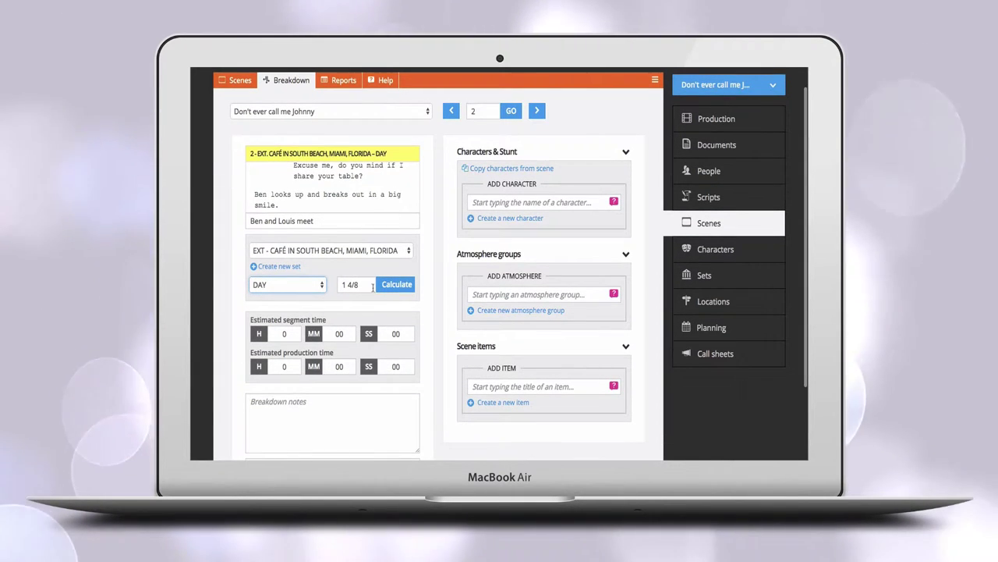
{"action": "left_click", "coordinate": [397, 285]}
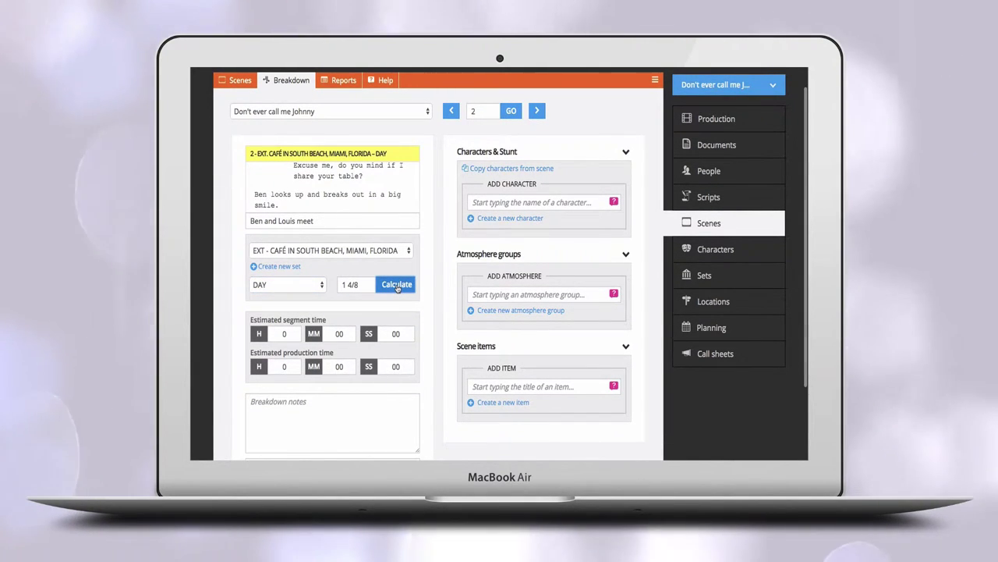
{"action": "scroll", "coordinate": [397, 287], "scroll_direction": "down", "scroll_amount": 1}
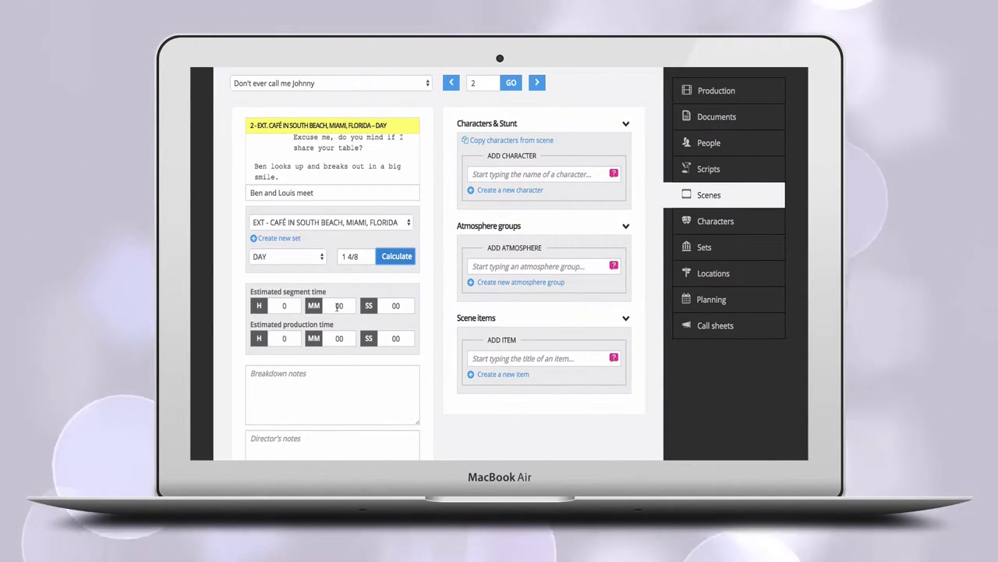
Set scene 2's estimated segment time to 1 minute 30 seconds and open its estimated production hours for editing.
{"action": "left_click", "coordinate": [341, 305]}
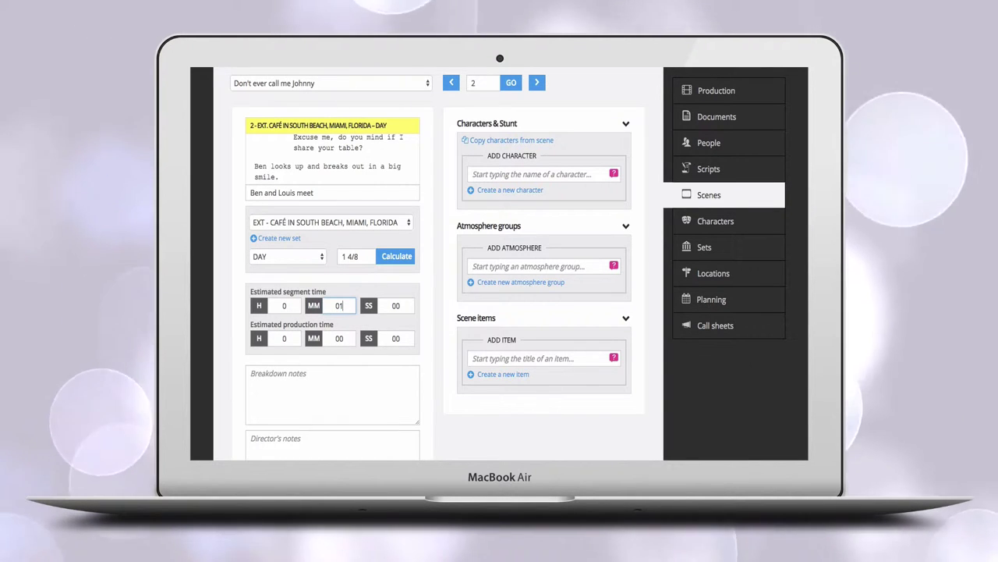
{"action": "left_click", "coordinate": [396, 306]}
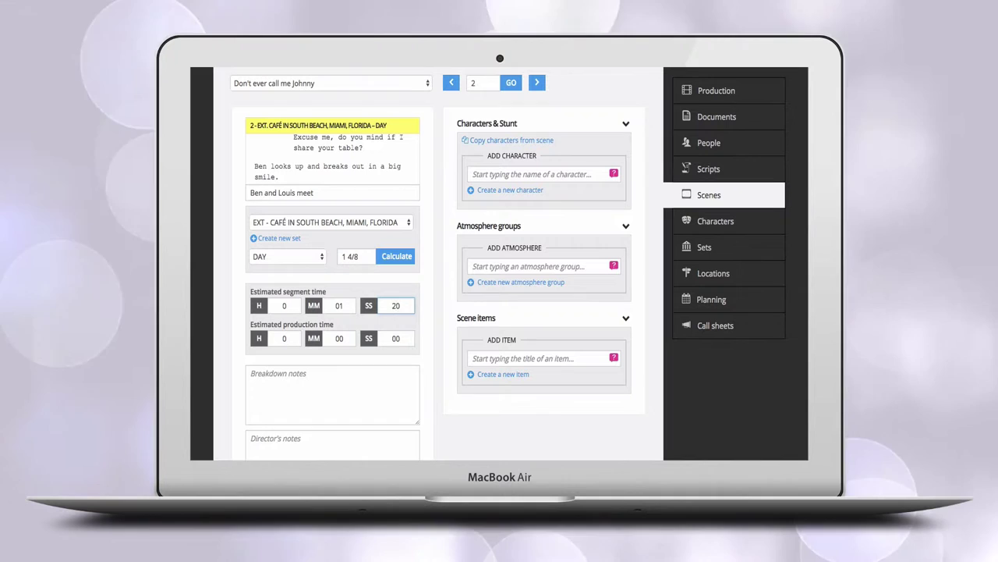
{"action": "key", "text": "BackSpace"}
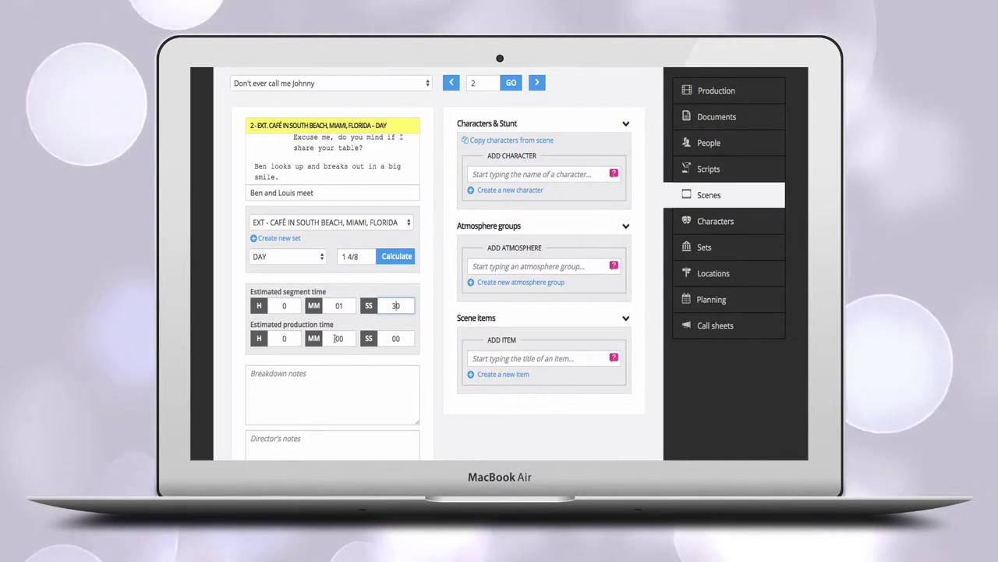
{"action": "left_click", "coordinate": [293, 337]}
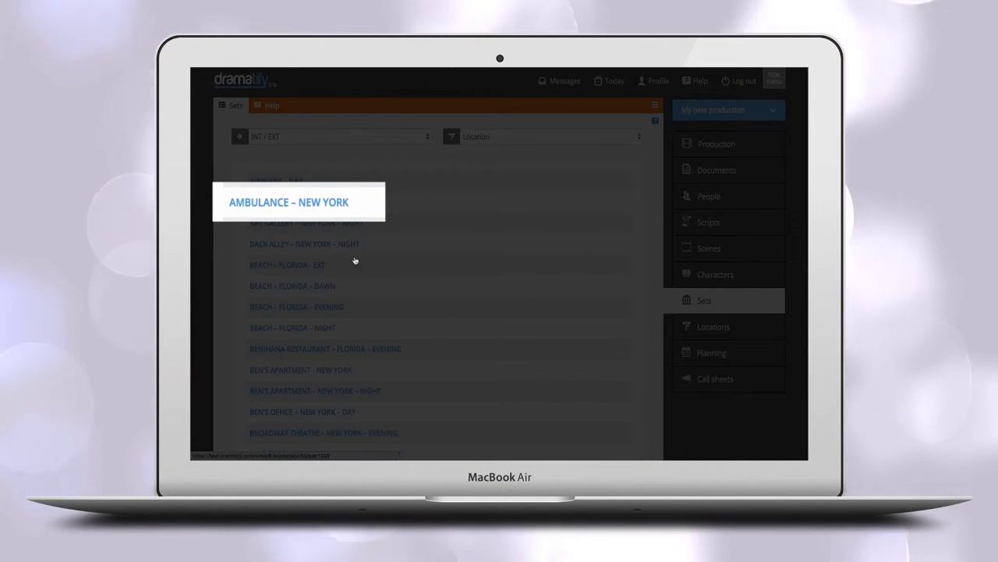
Mark the set "AMBULANCE – NEW YORK" as INT, save it and return to the set list.
{"action": "left_click", "coordinate": [328, 204]}
{"action": "left_click", "coordinate": [656, 105]}
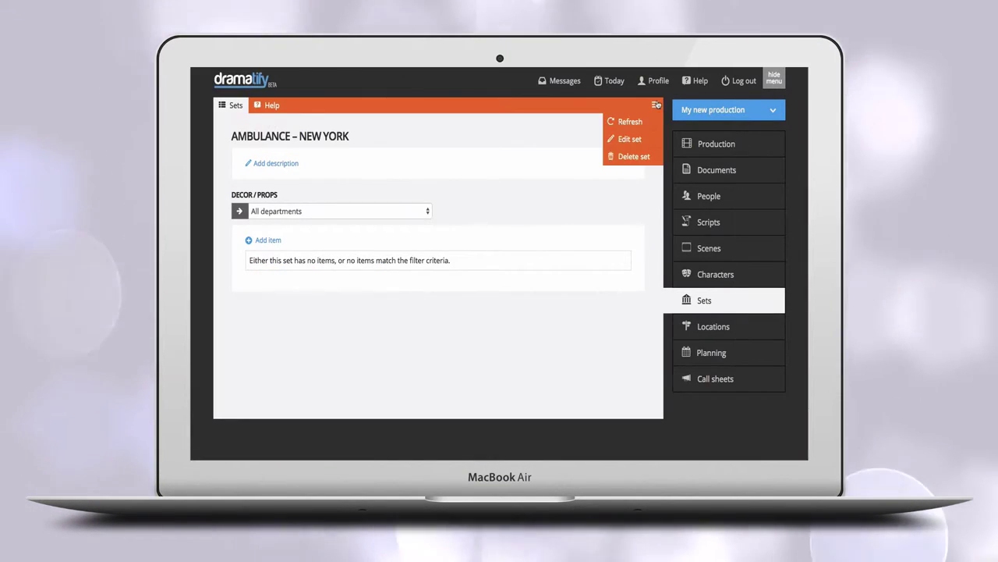
{"action": "left_click", "coordinate": [630, 140]}
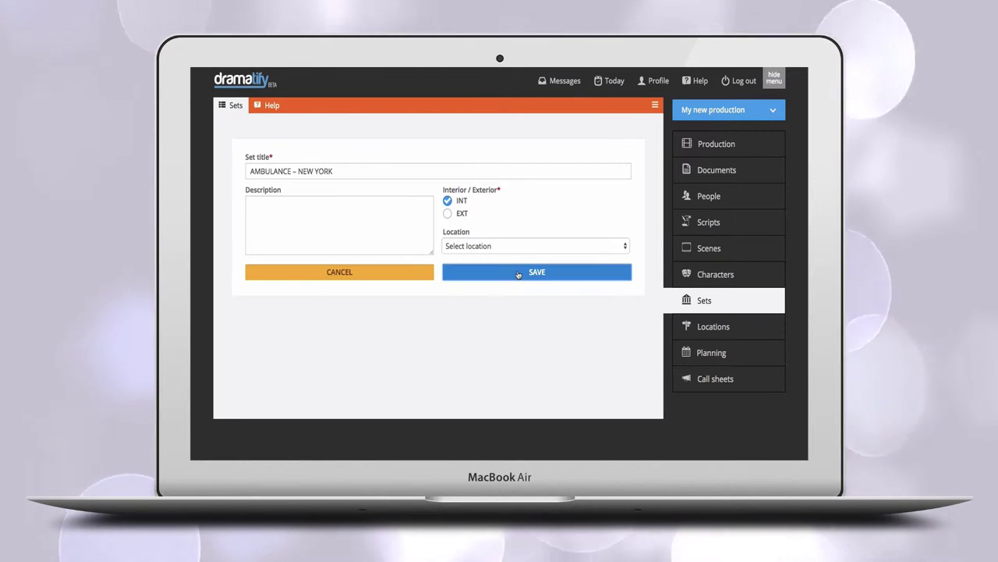
{"action": "left_click", "coordinate": [518, 272]}
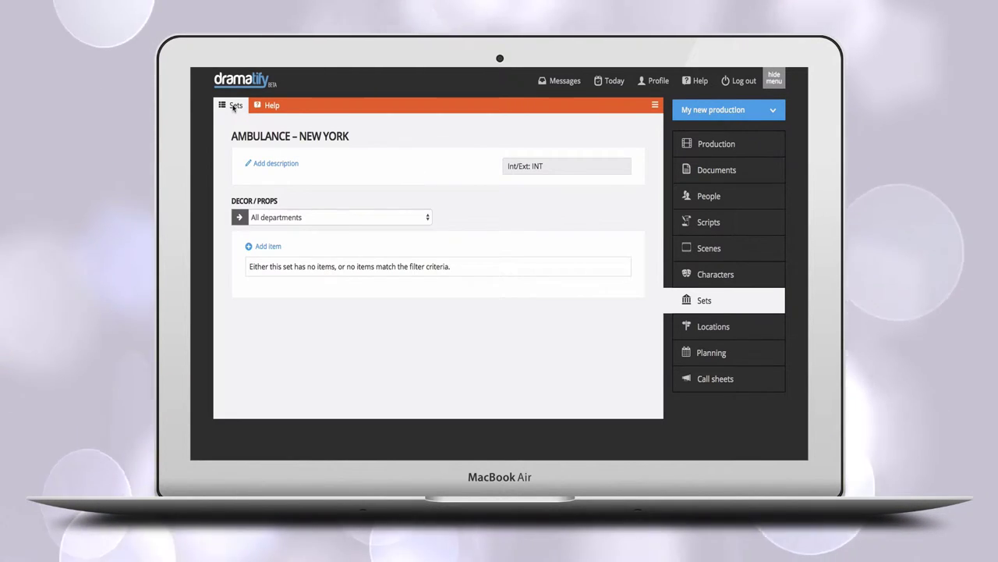
{"action": "left_click", "coordinate": [229, 104]}
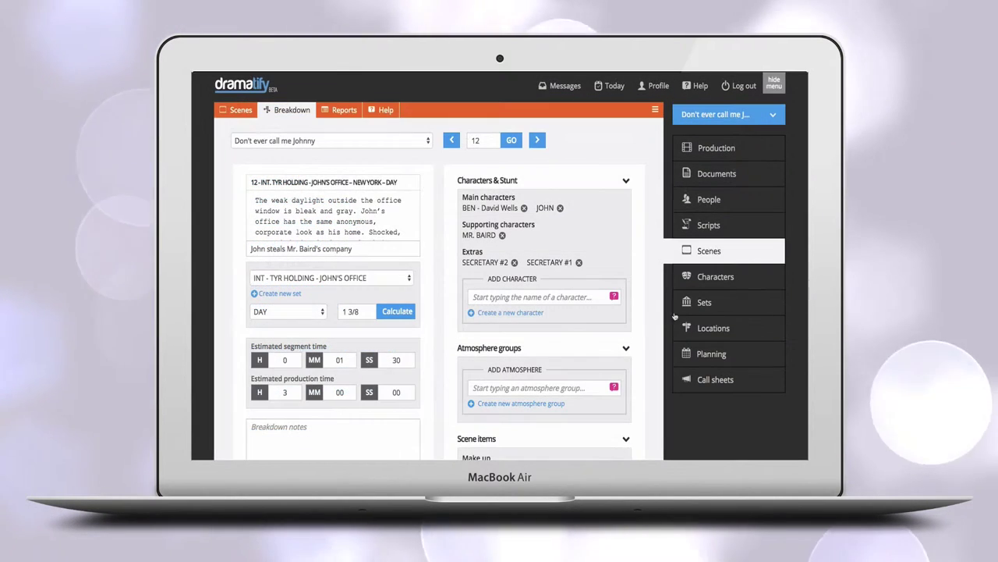
Create the scene 12 item "High end elegant office furniture", belonging to the set, in the Props category.
{"action": "left_click", "coordinate": [626, 183]}
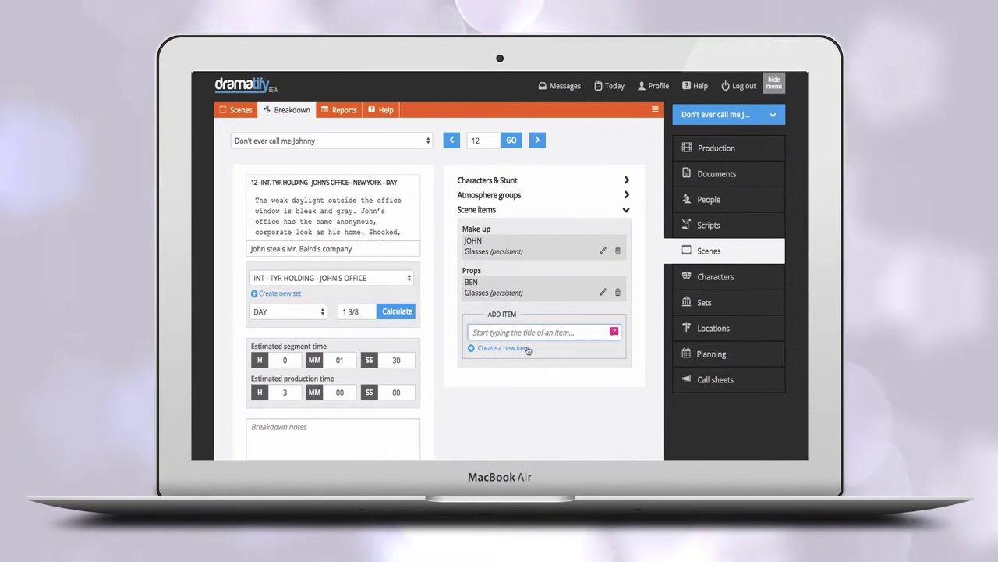
{"action": "left_click", "coordinate": [528, 350]}
{"action": "type", "text": "High end elegant office fu"}
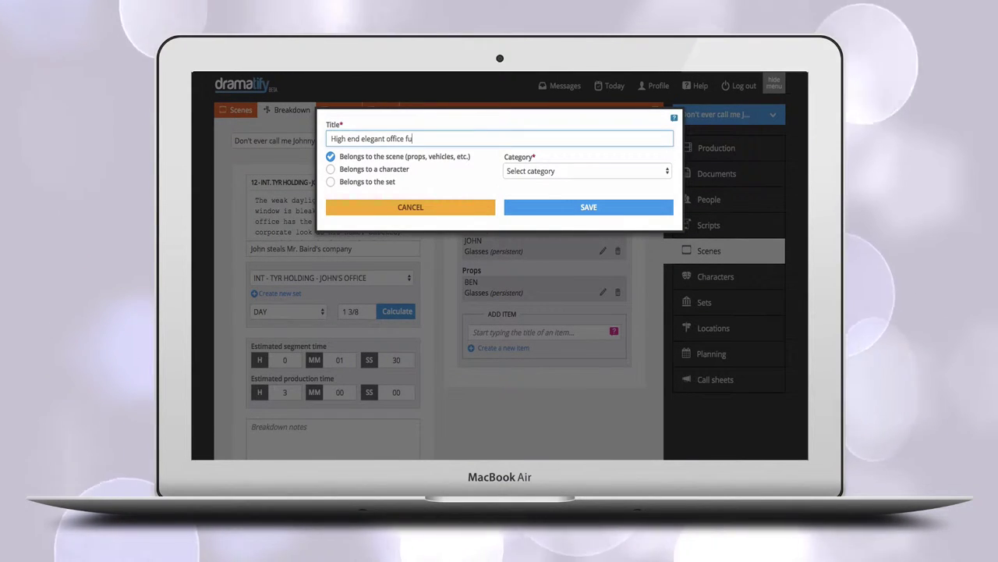
{"action": "type", "text": "rniture"}
{"action": "left_click", "coordinate": [331, 181]}
{"action": "left_click", "coordinate": [548, 170]}
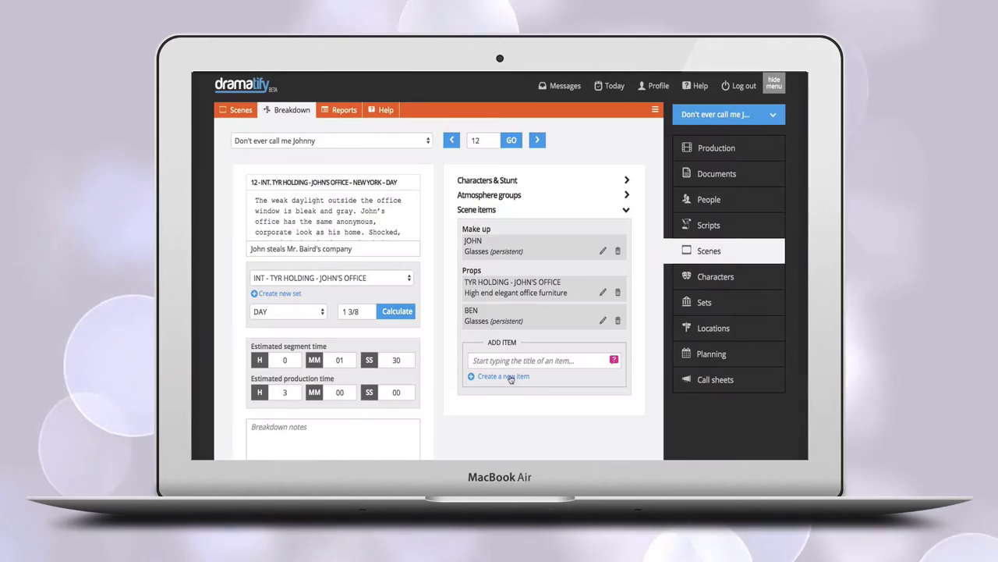
Create another scene 12 item titled "High end computer and monitor" belonging to the set, choose its category and save it.
{"action": "left_click", "coordinate": [506, 377]}
{"action": "type", "text": "High"}
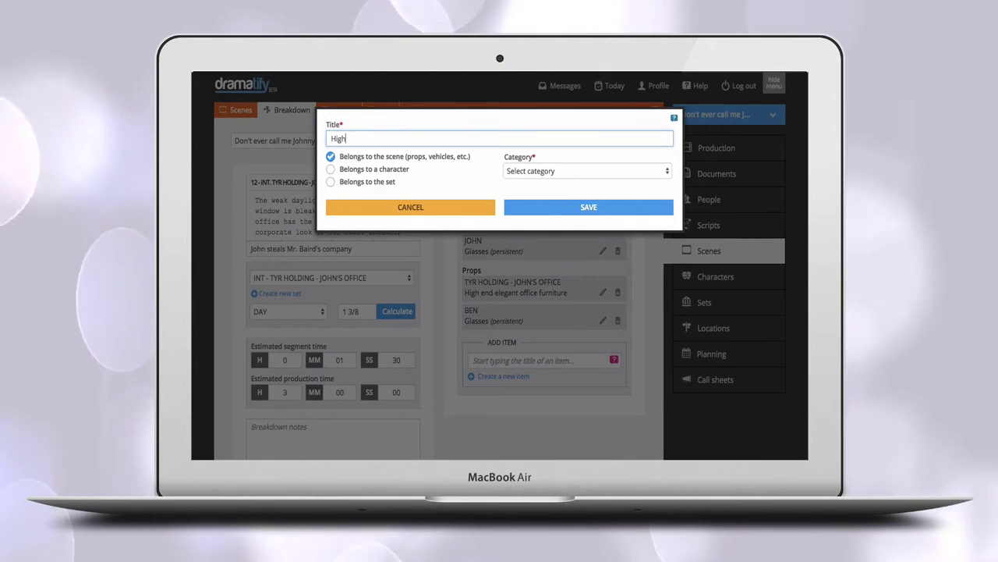
{"action": "type", "text": " end computer and monitor"}
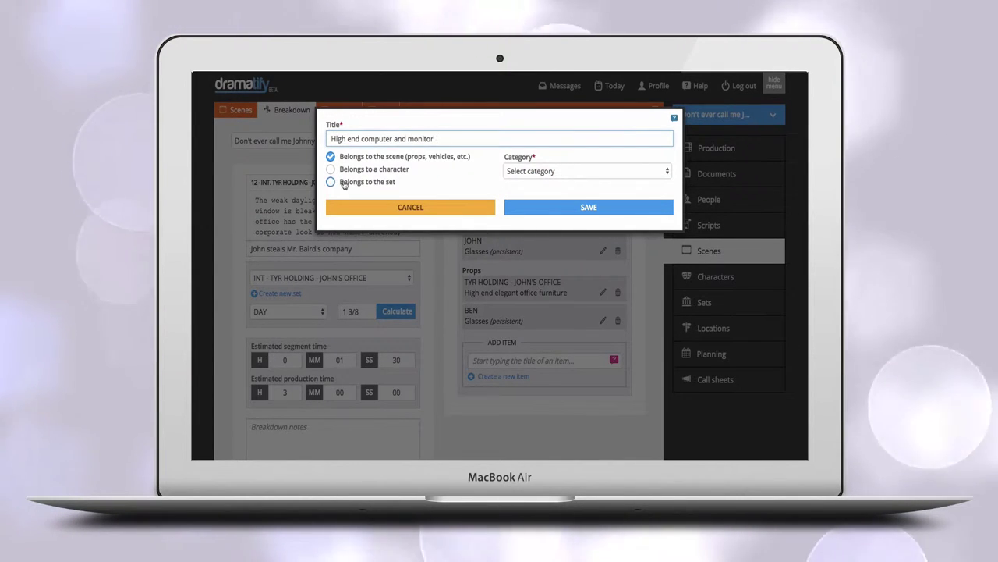
{"action": "left_click", "coordinate": [344, 183]}
{"action": "left_click", "coordinate": [548, 170]}
{"action": "left_click", "coordinate": [538, 351]}
{"action": "left_click", "coordinate": [590, 207]}
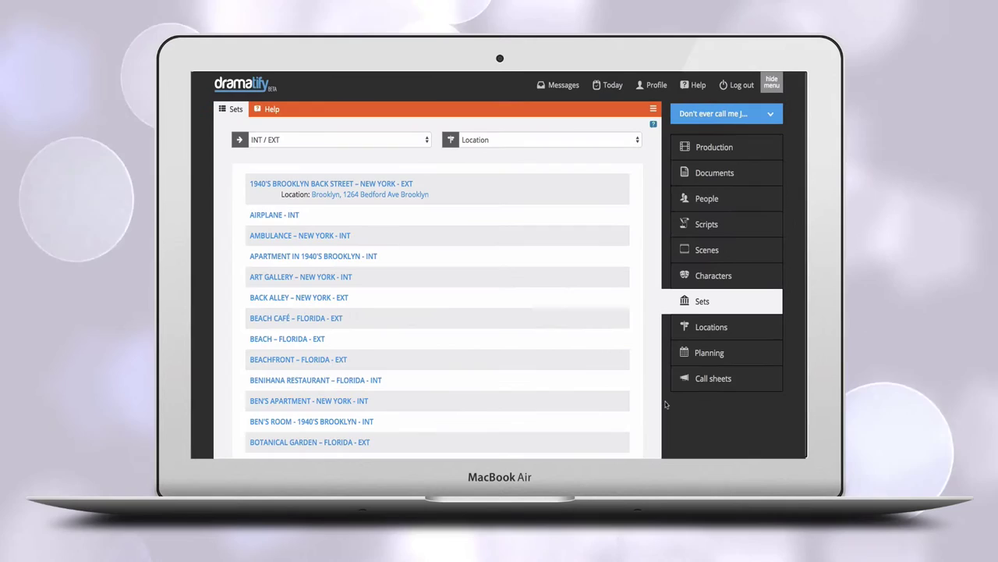
Add the item "Shade umbrella" for the Props department to the set "CAFÉ IN SOUTH BEACH, MIAMI, FLORIDA".
{"action": "scroll", "coordinate": [665, 404], "scroll_direction": "down", "scroll_amount": 5}
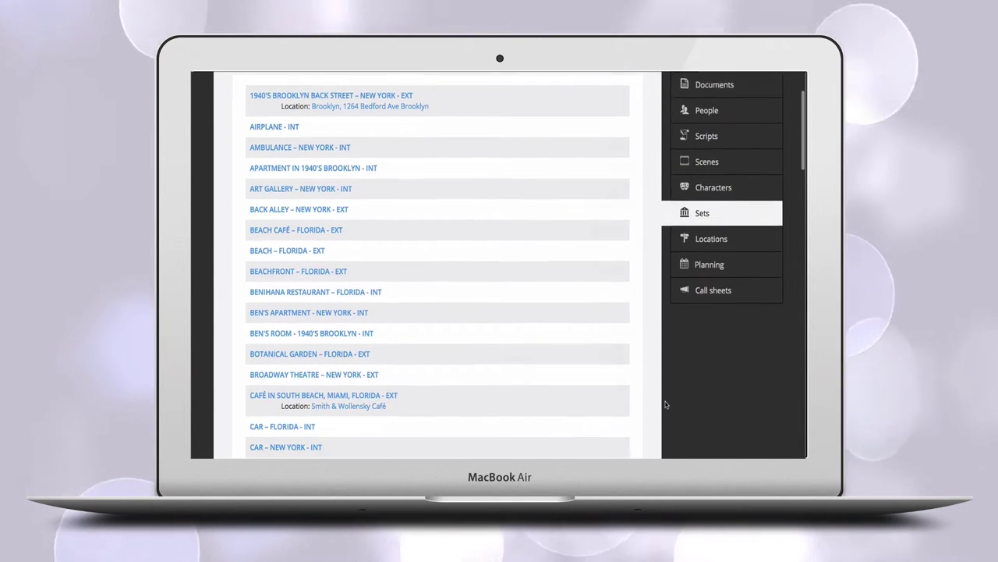
{"action": "scroll", "coordinate": [665, 404], "scroll_direction": "down", "scroll_amount": 3}
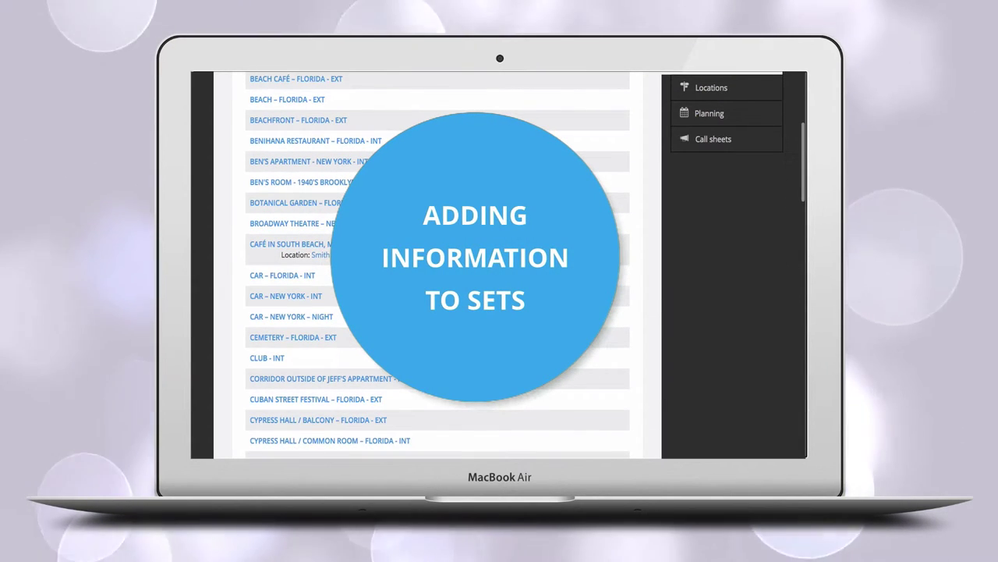
{"action": "left_click", "coordinate": [390, 244]}
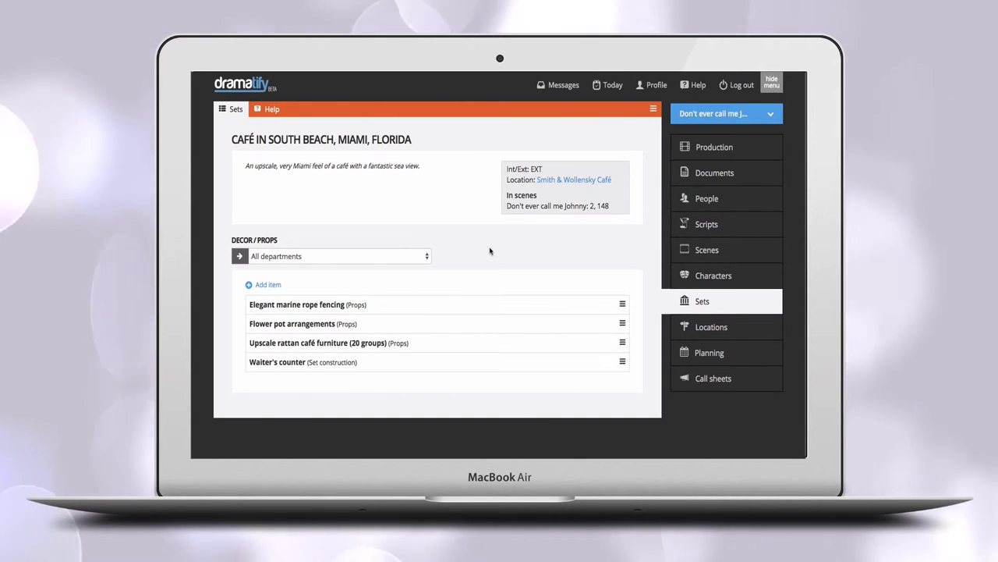
{"action": "left_click", "coordinate": [268, 284]}
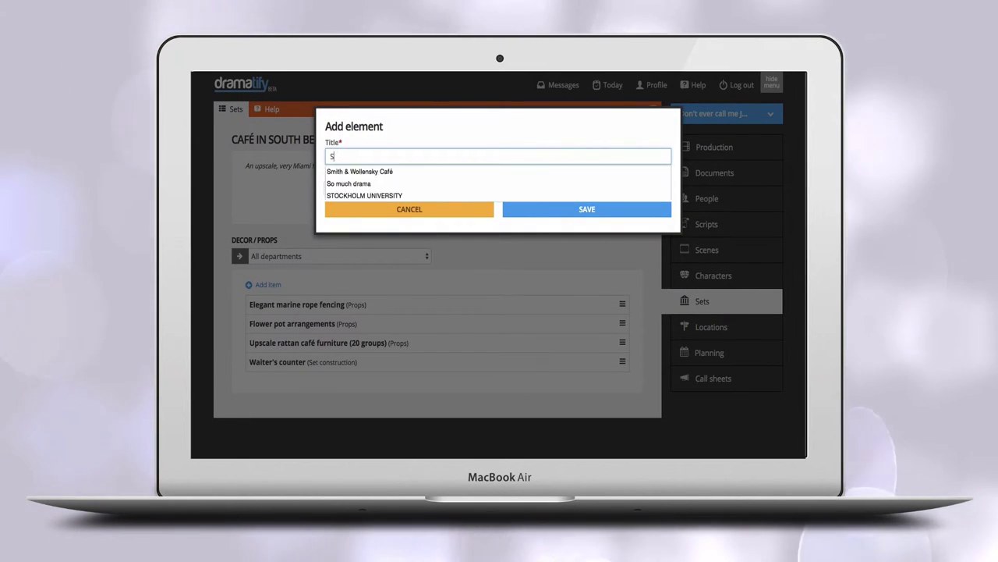
{"action": "type", "text": "Shade umbrella"}
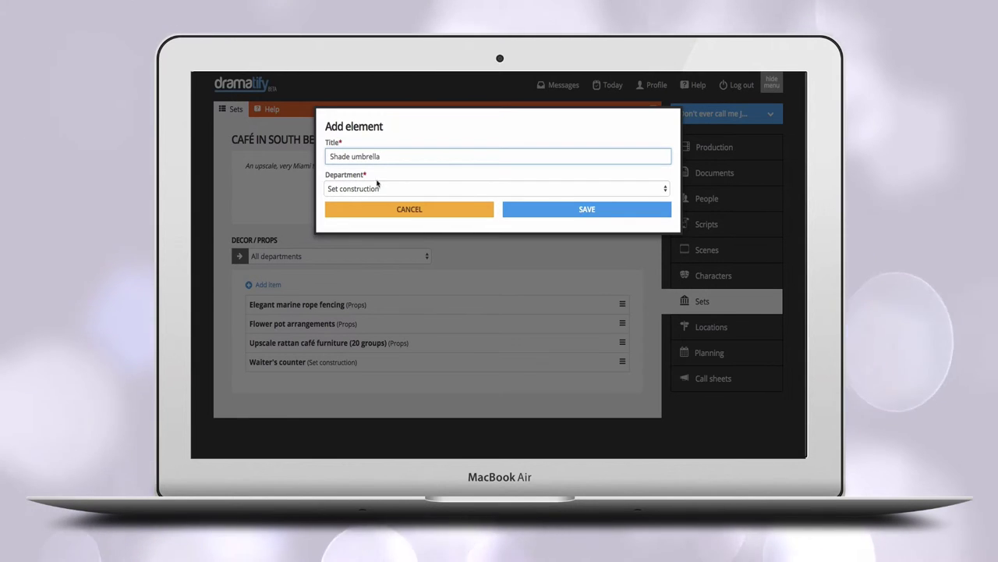
{"action": "left_click", "coordinate": [379, 188]}
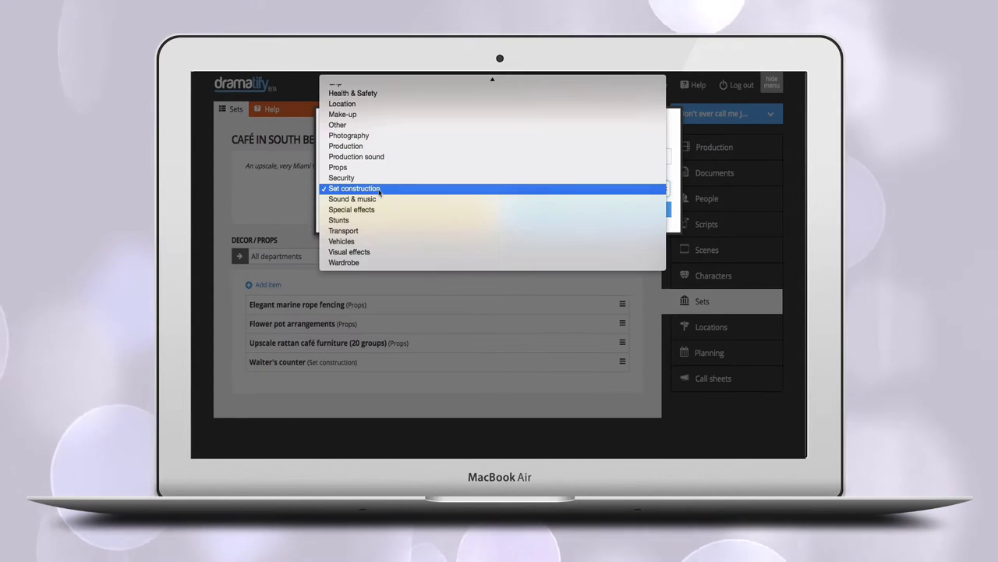
{"action": "left_click", "coordinate": [379, 168]}
{"action": "left_click", "coordinate": [552, 207]}
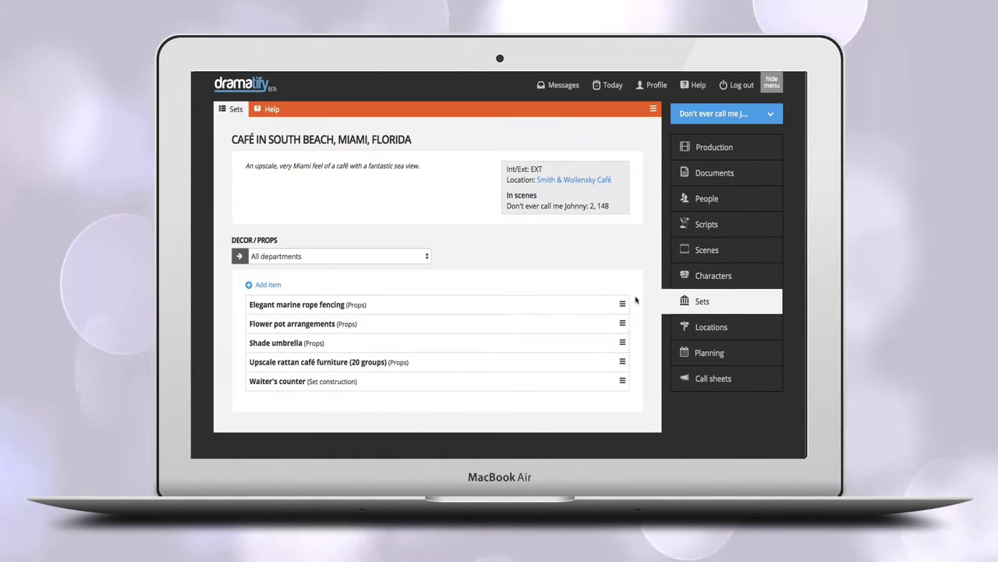
Add the option "Red, Home Depot" to the Shade umbrella item and save it.
{"action": "left_click", "coordinate": [622, 342]}
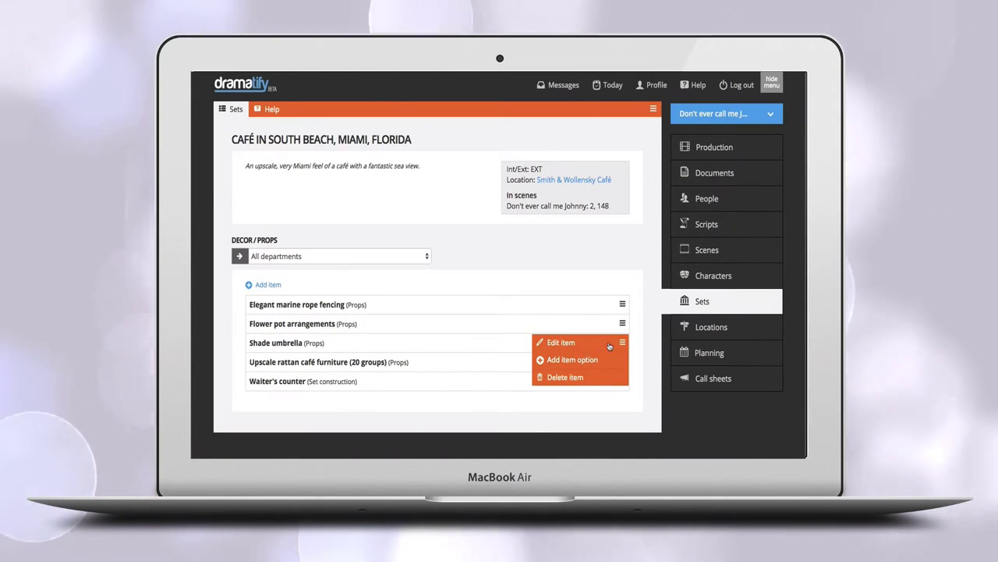
{"action": "left_click", "coordinate": [572, 359]}
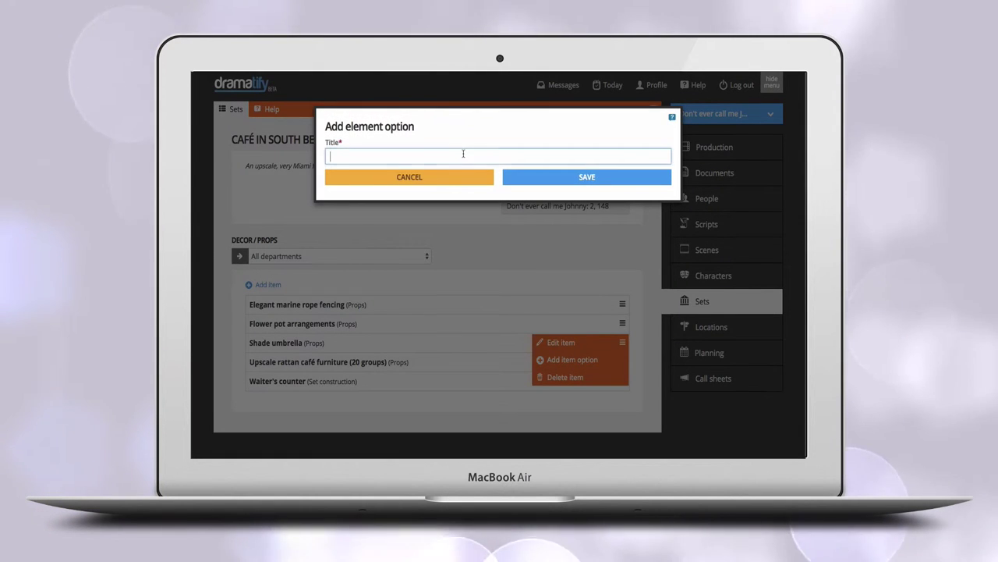
{"action": "type", "text": "e"}
{"action": "type", "text": "ed"}
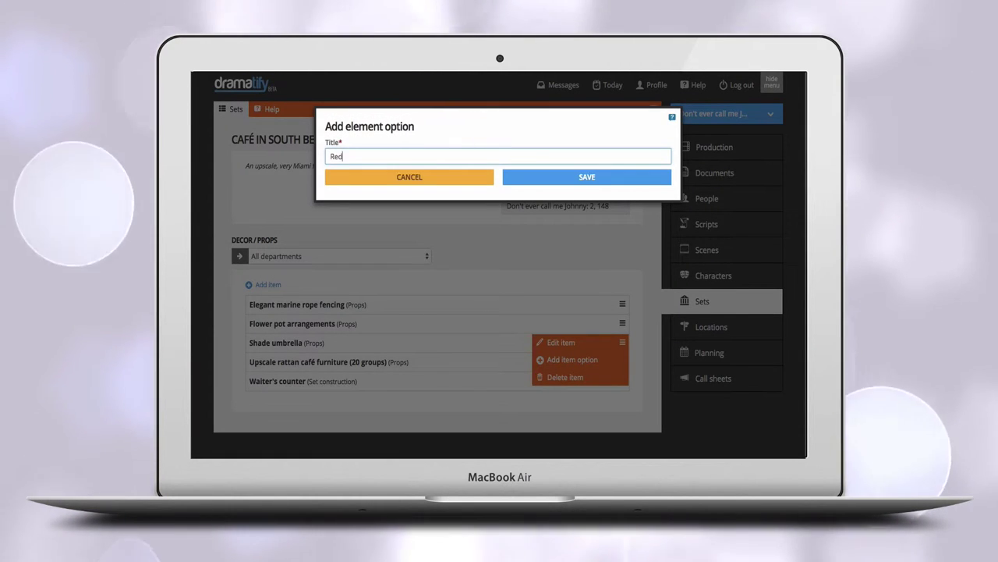
{"action": "type", "text": ", Home Dep"}
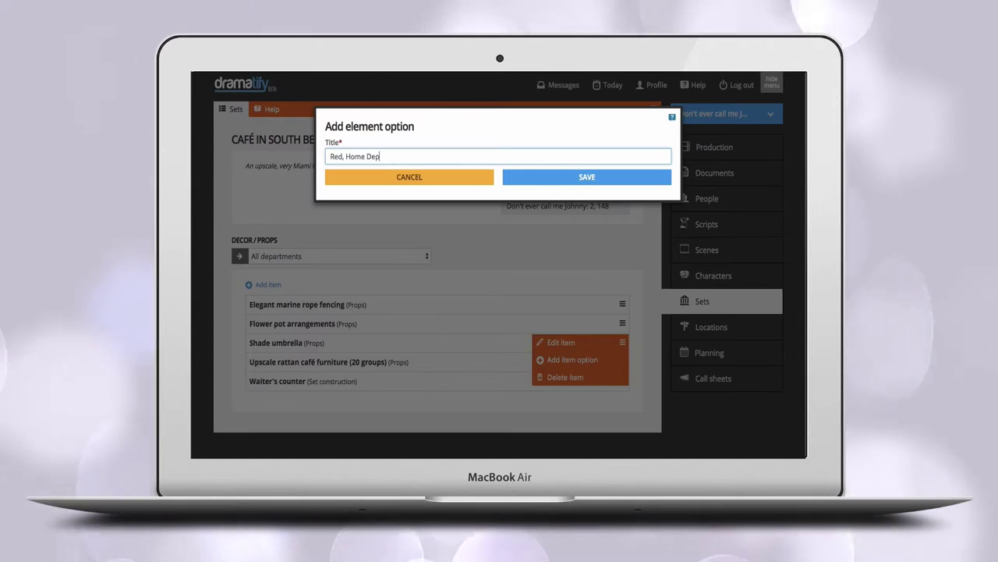
{"action": "type", "text": "ot"}
{"action": "left_click", "coordinate": [602, 179]}
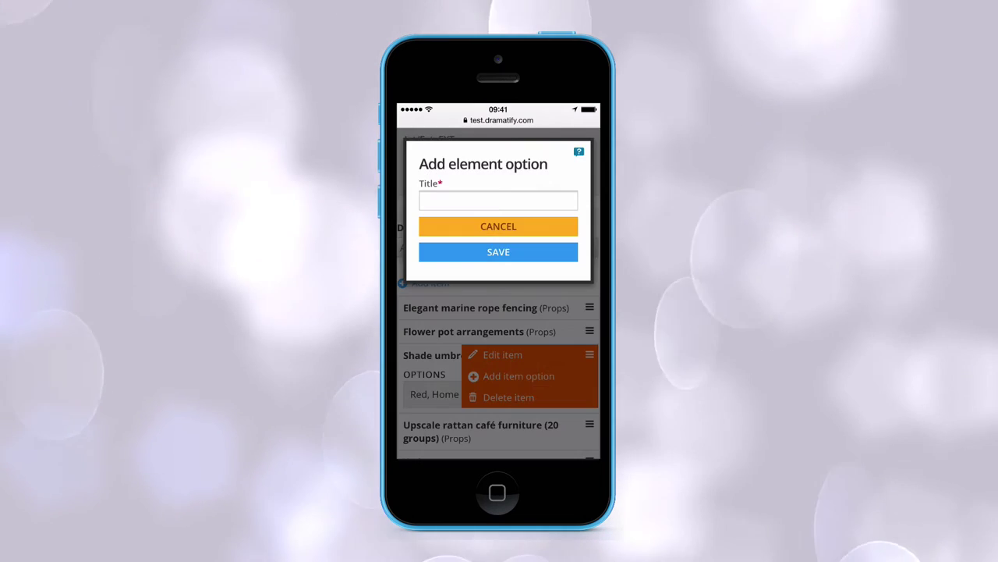
Add the option "Green, IKEA" to the Shade umbrella item on the phone and save it.
{"action": "type", "text": "Green, IK"}
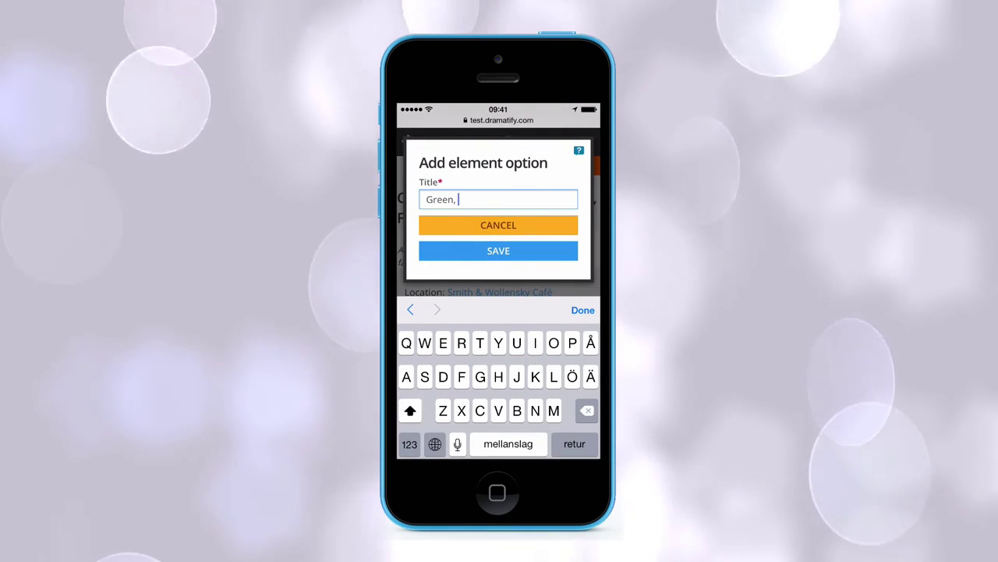
{"action": "type", "text": "EA"}
{"action": "left_click", "coordinate": [499, 251]}
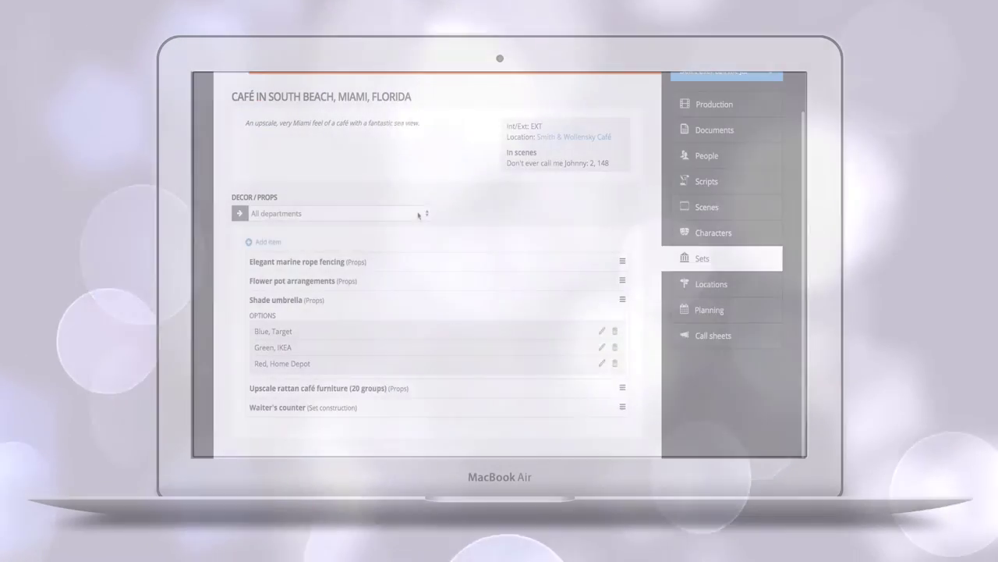
Filter the café set's decor and props by department.
{"action": "left_click", "coordinate": [418, 214]}
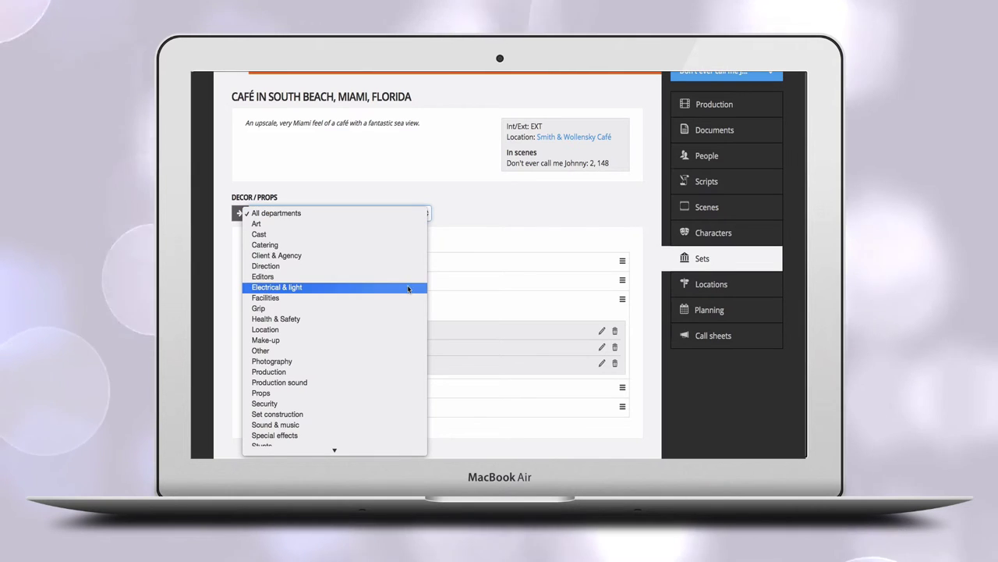
{"action": "scroll", "coordinate": [412, 286], "scroll_direction": "down", "scroll_amount": 2}
{"action": "left_click", "coordinate": [391, 353]}
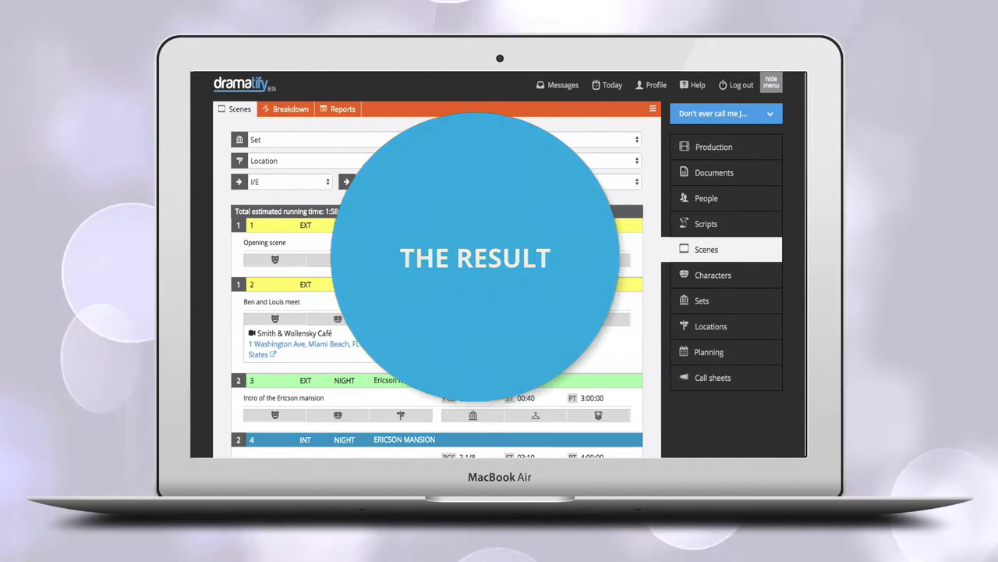
Show scene 2's set in the scene list and open that set's page.
{"action": "left_click", "coordinate": [473, 319]}
{"action": "left_click", "coordinate": [473, 320]}
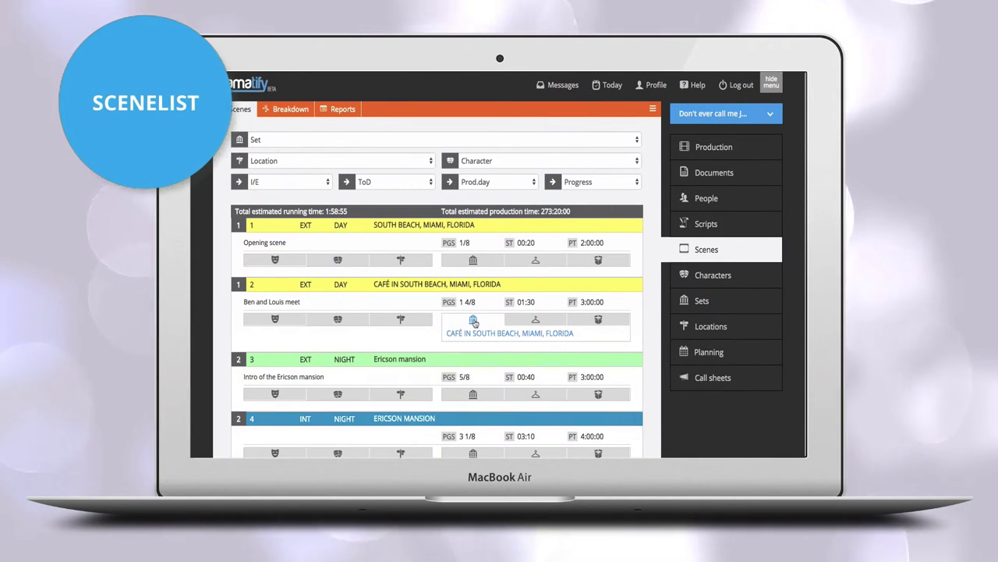
{"action": "left_click", "coordinate": [475, 333]}
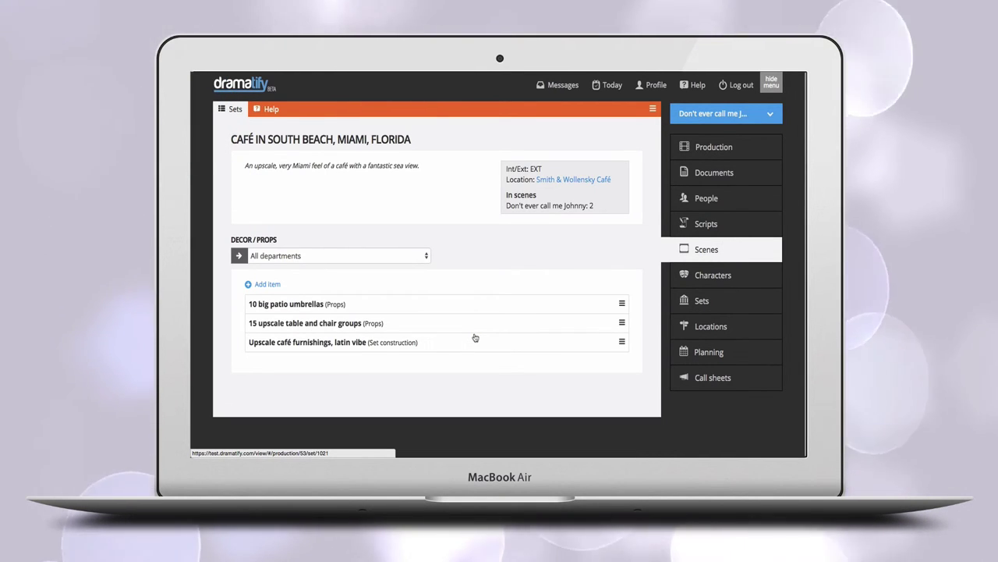
Look through the breakdown report for all scenes of "Don't ever call me Johnny".
{"action": "scroll", "coordinate": [472, 209], "scroll_direction": "down", "scroll_amount": 2}
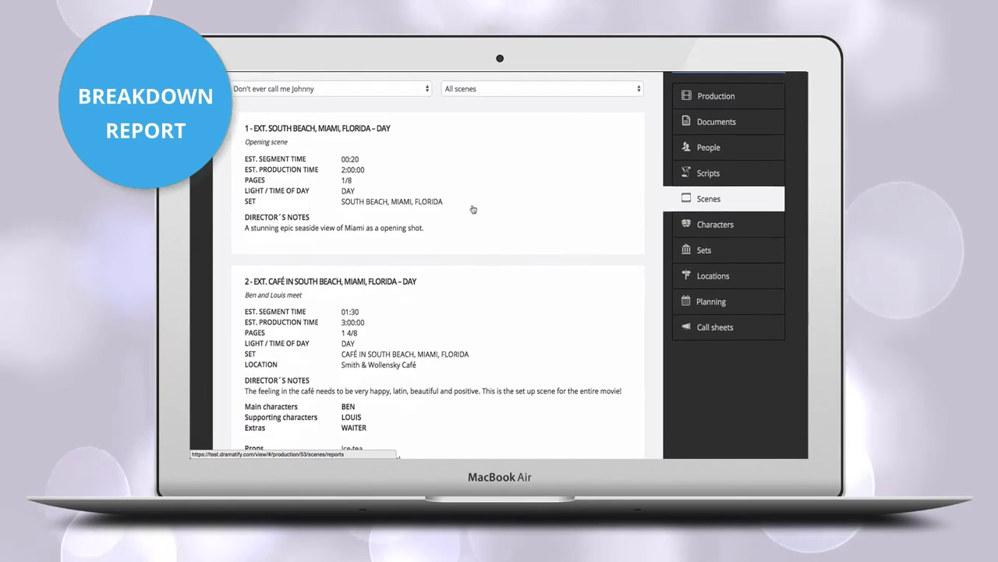
{"action": "scroll", "coordinate": [472, 209], "scroll_direction": "down", "scroll_amount": 9}
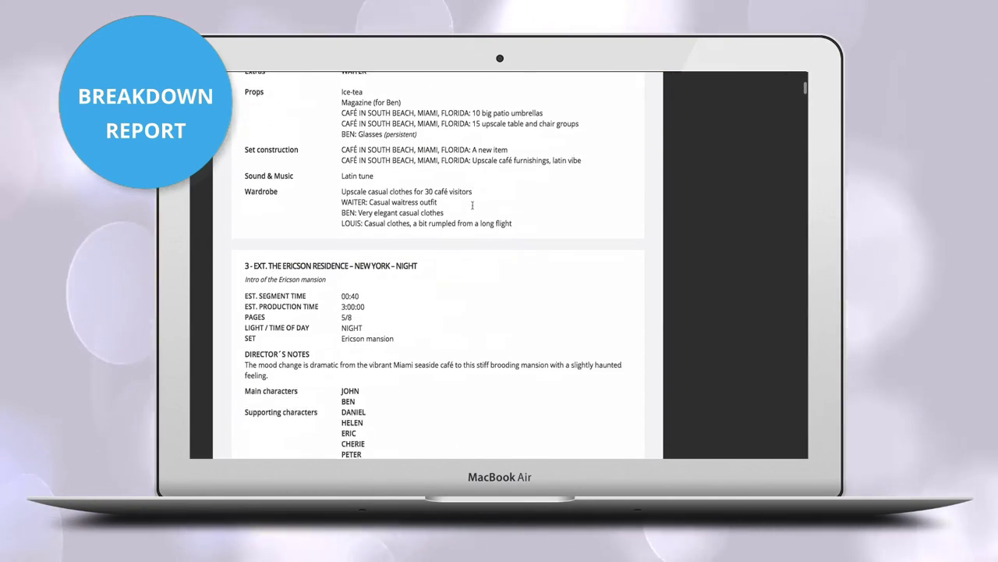
{"action": "scroll", "coordinate": [473, 205], "scroll_direction": "down", "scroll_amount": 7}
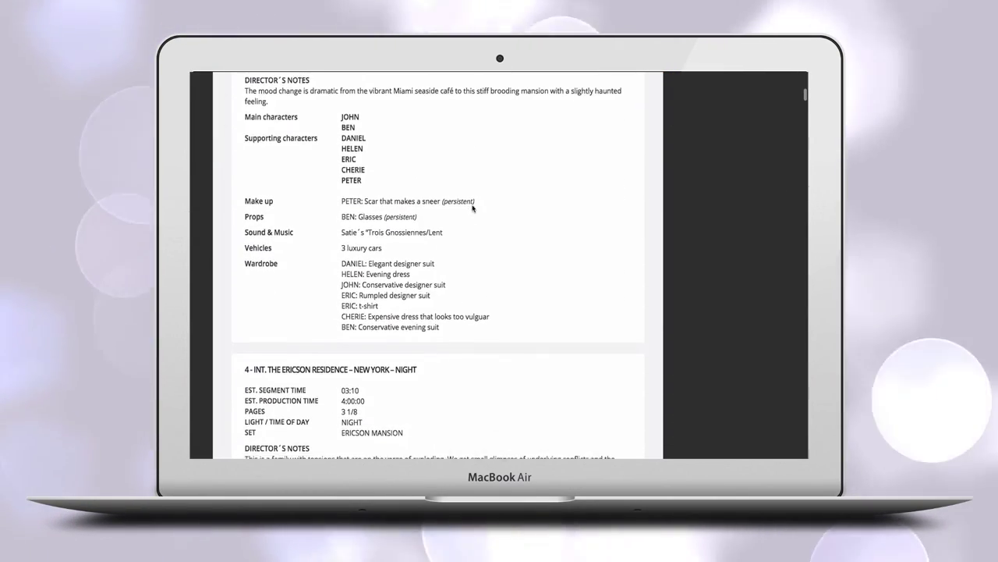
Examine the props, set construction and wardrobe entries of the Ericson residence scenes in the breakdown report.
{"action": "scroll", "coordinate": [473, 205], "scroll_direction": "down", "scroll_amount": 12}
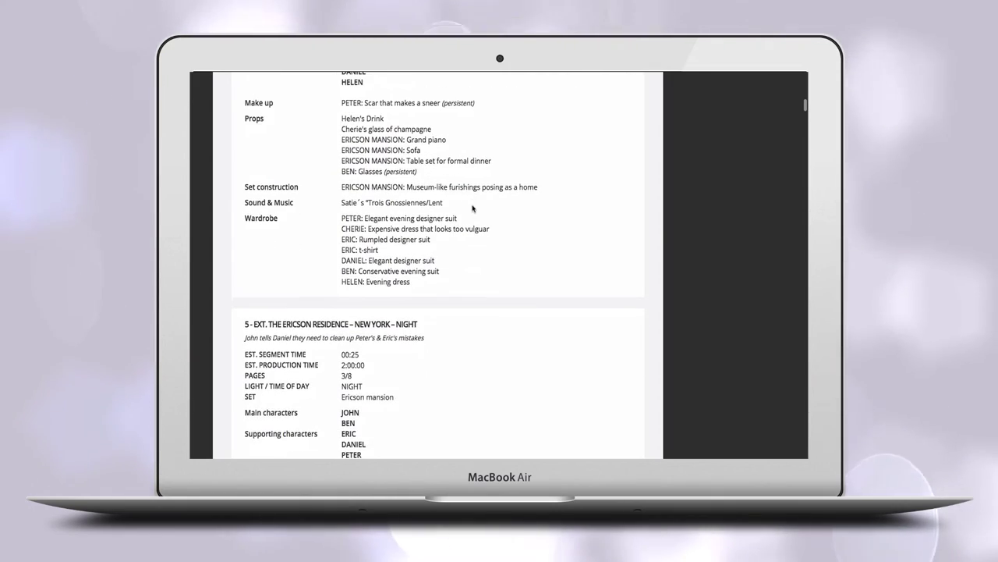
{"action": "scroll", "coordinate": [473, 209], "scroll_direction": "down", "scroll_amount": 7}
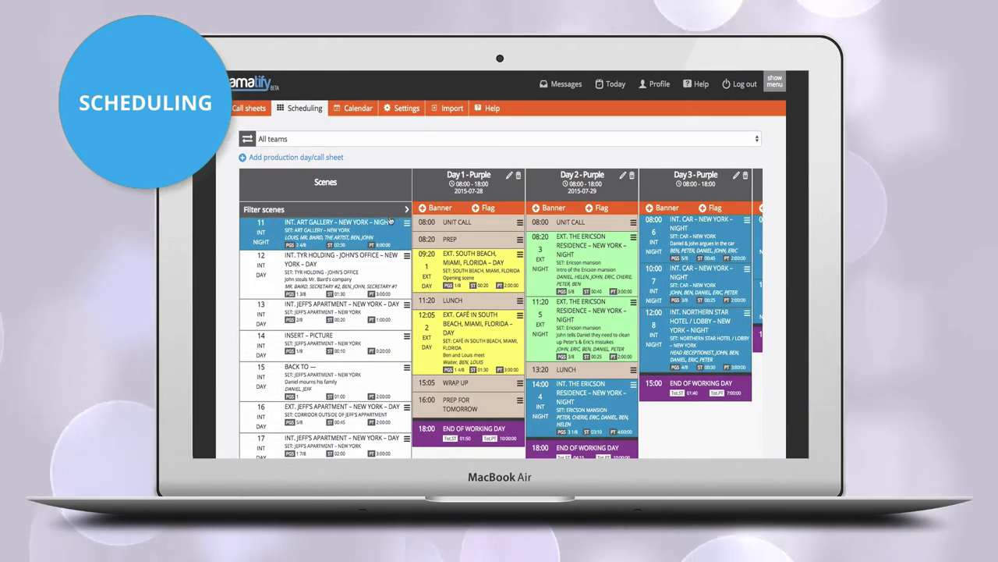
Filter the unscheduled scenes in the production schedule by set.
{"action": "left_click", "coordinate": [401, 209]}
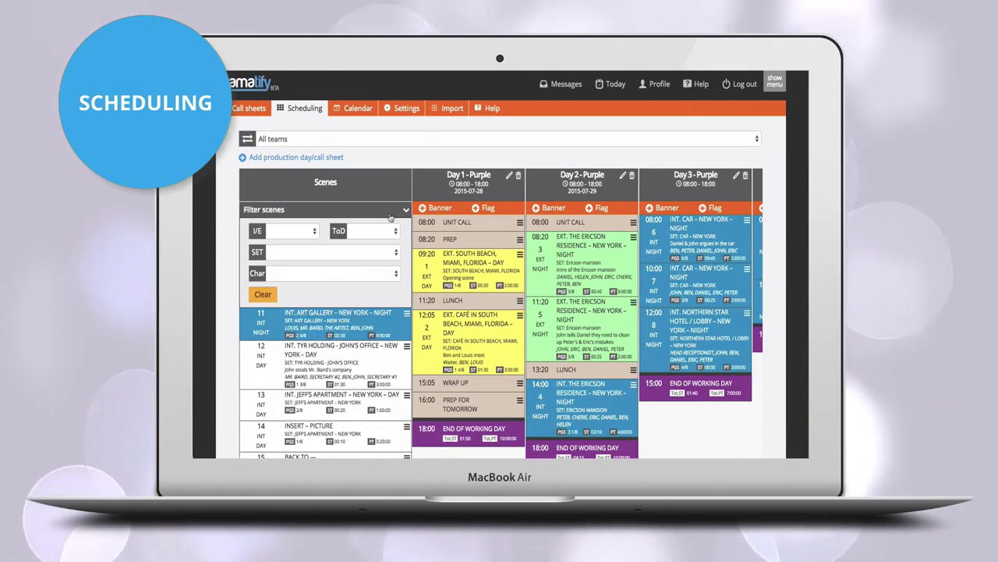
{"action": "left_click", "coordinate": [332, 252]}
{"action": "left_click", "coordinate": [353, 374]}
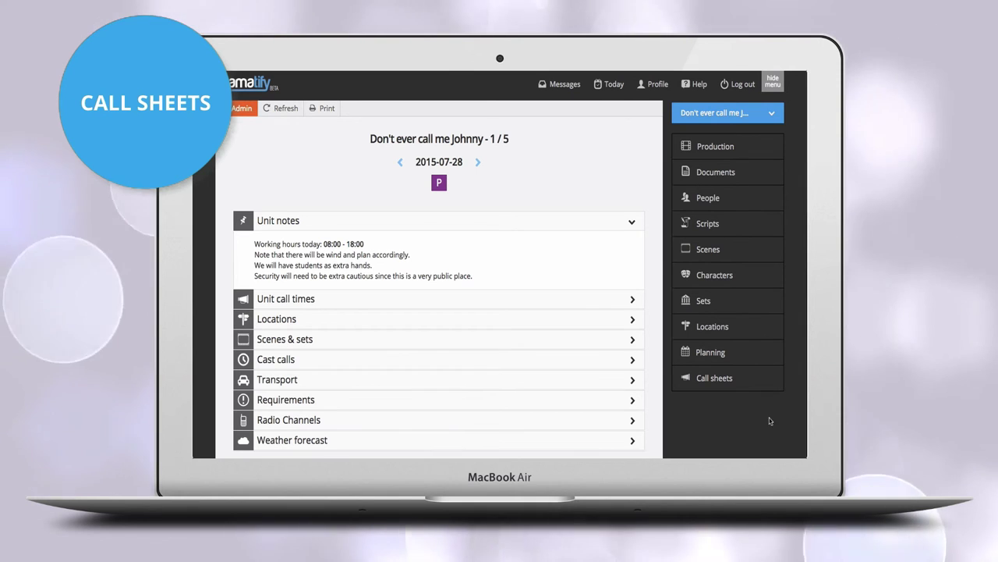
Expand scene 2 under the scenes and sets of the 2015-07-28 call sheet and show its set information.
{"action": "left_click", "coordinate": [632, 342]}
{"action": "scroll", "coordinate": [633, 341], "scroll_direction": "down", "scroll_amount": 3}
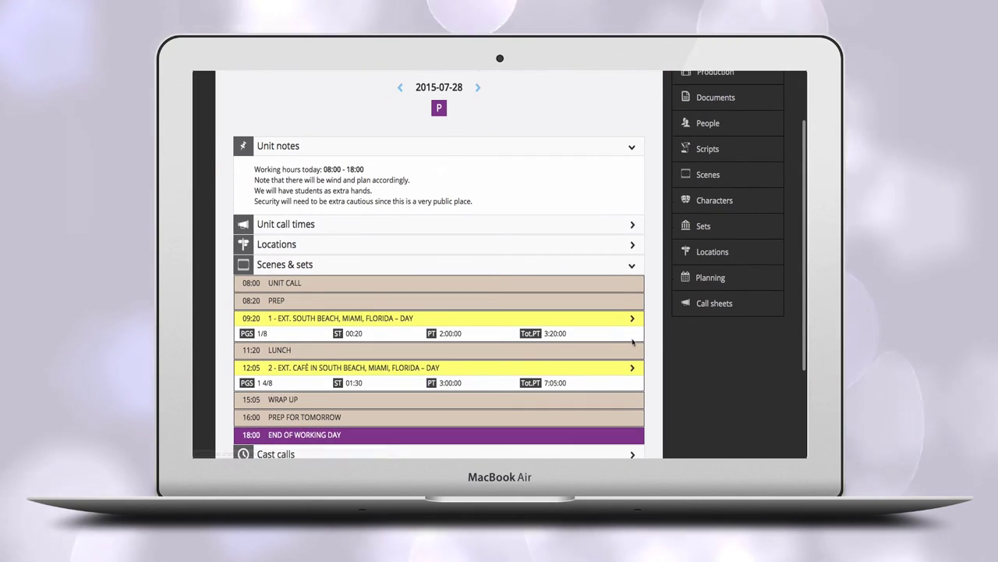
{"action": "left_click", "coordinate": [634, 335]}
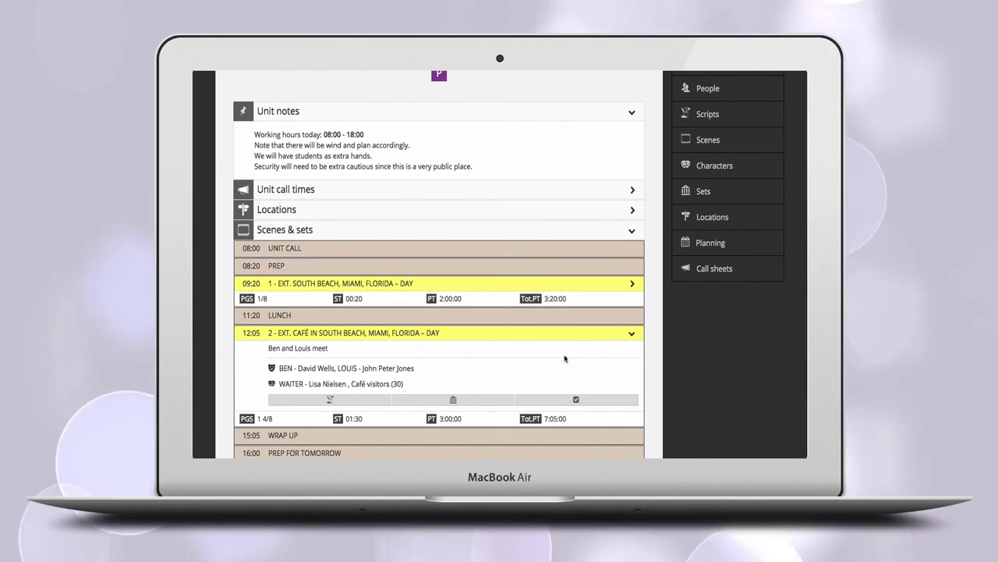
{"action": "left_click", "coordinate": [457, 401]}
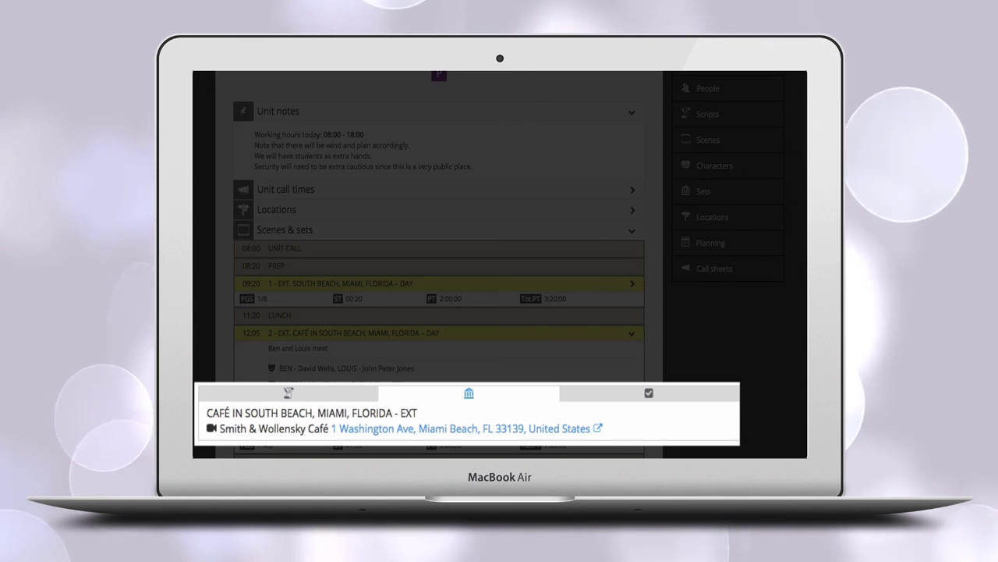